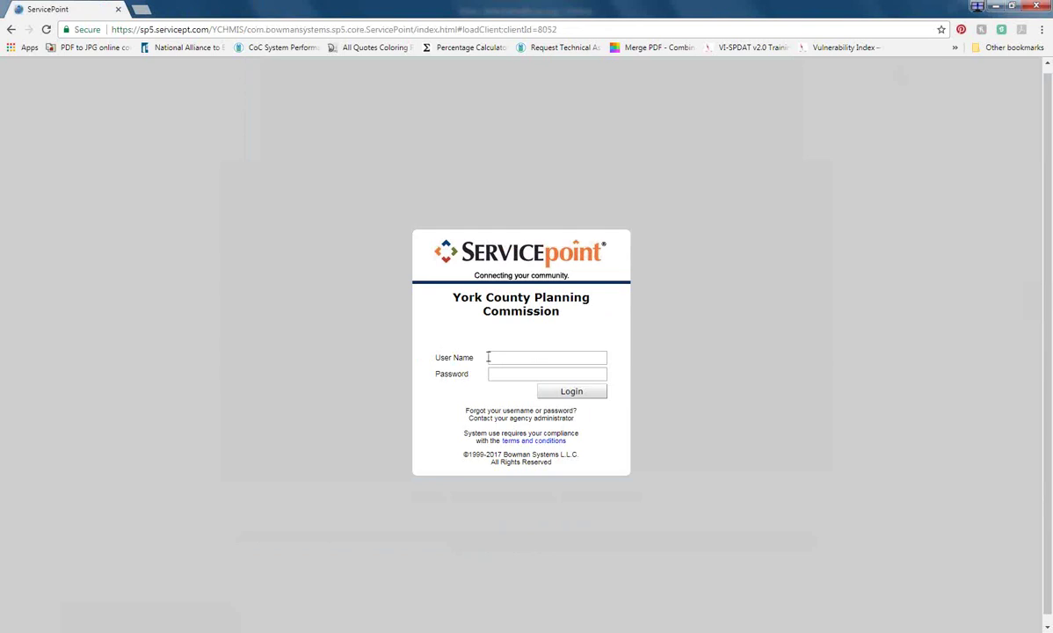
Log in to ServicePoint with the user name and password.
left_click(496, 358)
left_click(497, 358)
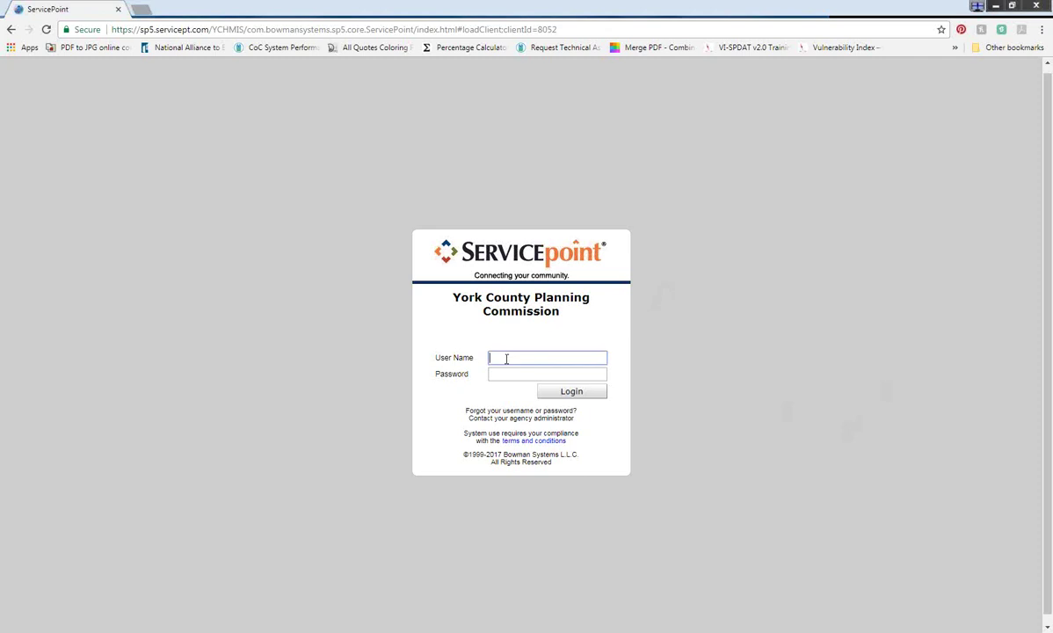
type("kblechertas")
key("Tab")
type("•••••••••••")
key("Return")
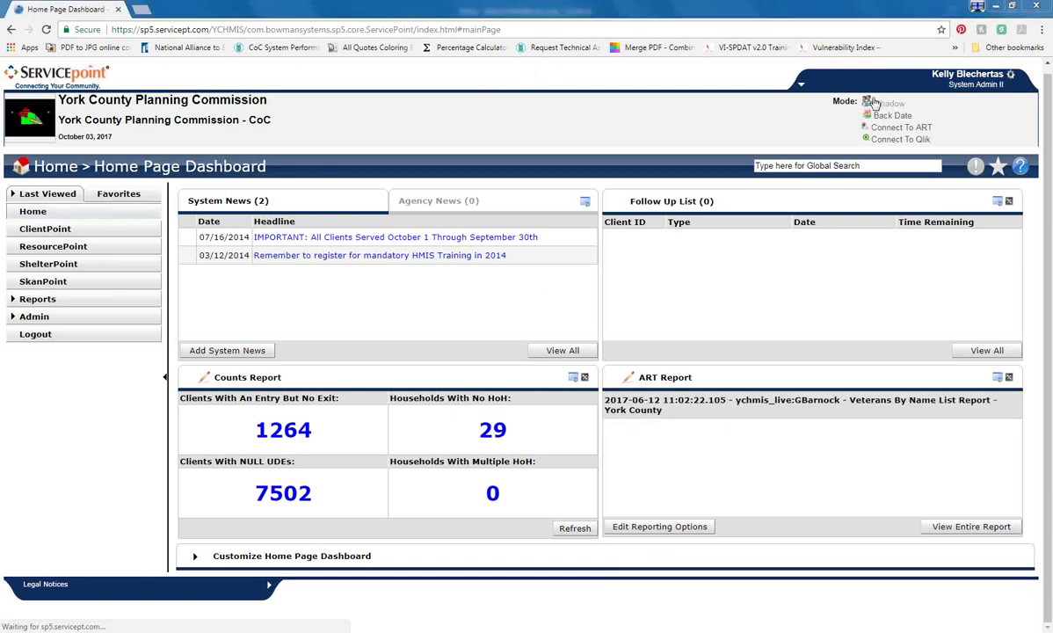
Find another user by name and start shadowing them.
type("steph")
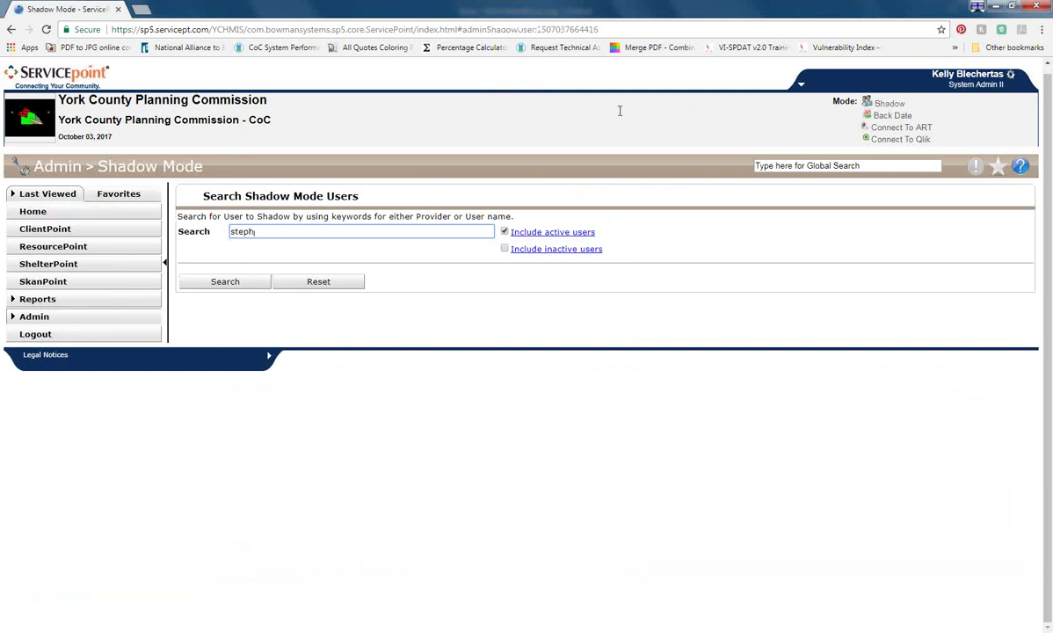
key("Return")
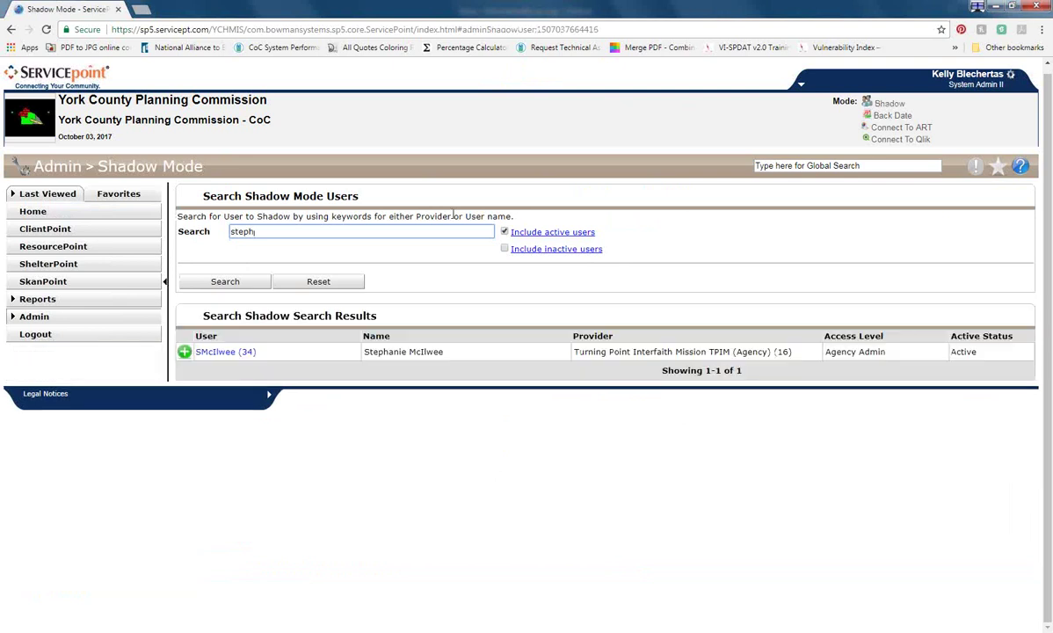
left_click(227, 349)
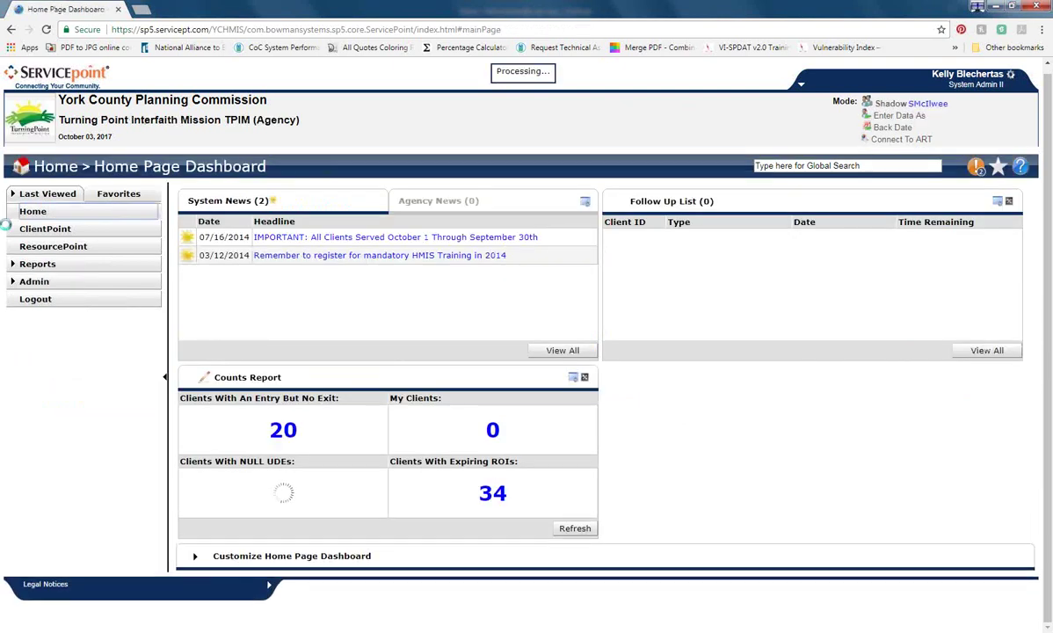
Search ClientPoint for the test client, open the profile, then exit shadow mode.
left_click(45, 229)
left_click(594, 254)
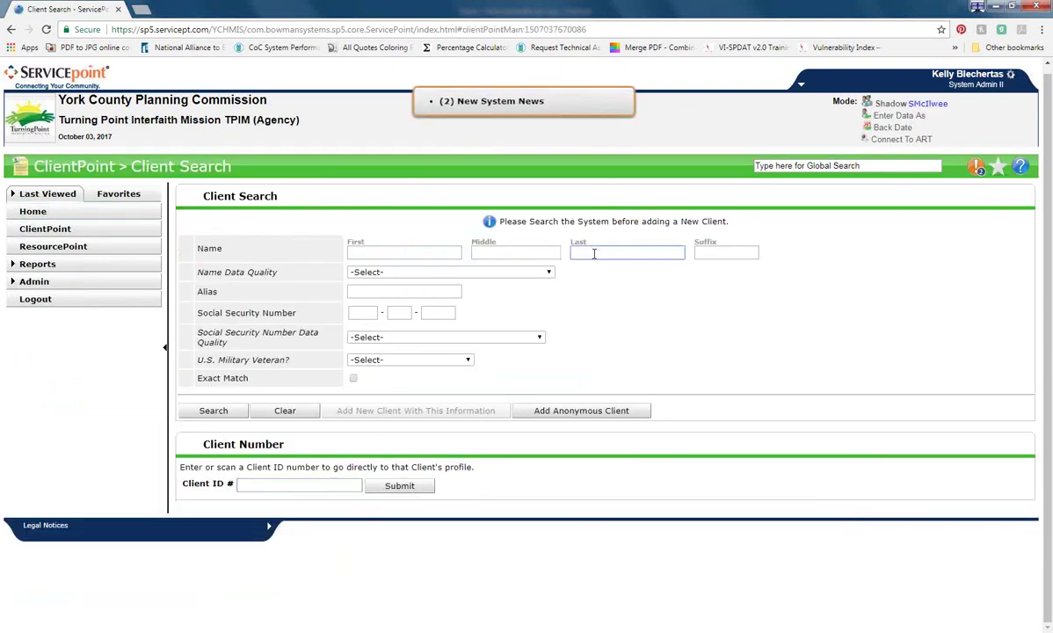
type("belltest")
key("Return")
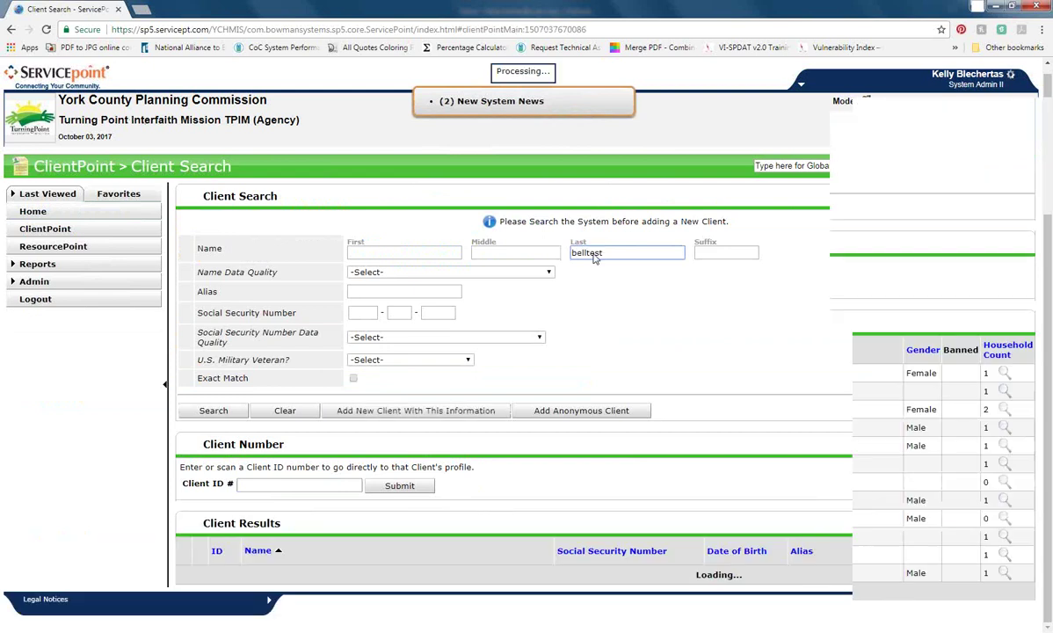
scroll(299, 347, "down", 3)
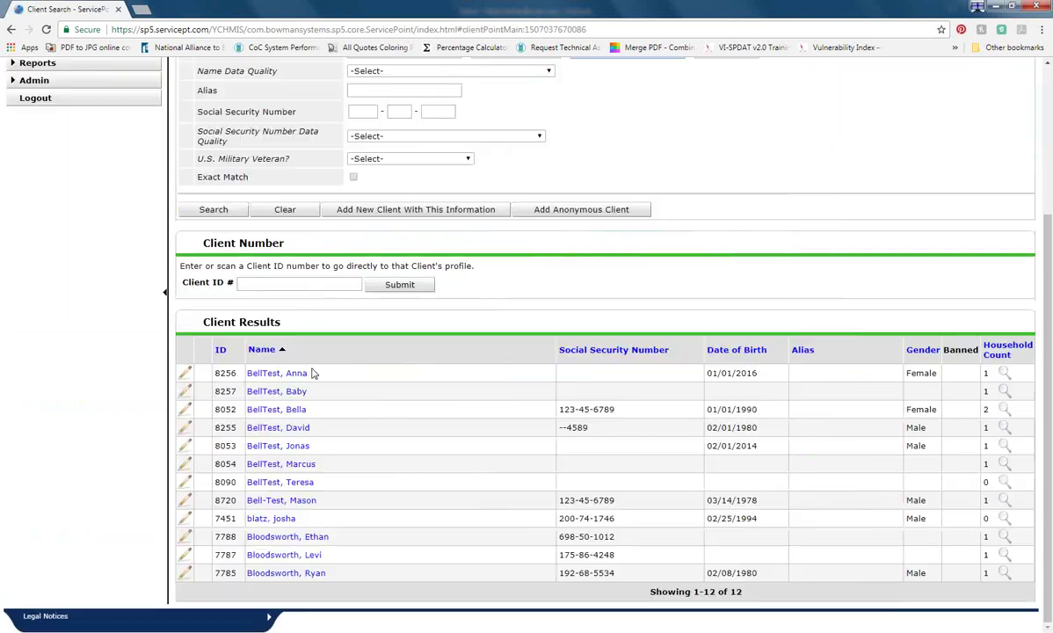
left_click(290, 409)
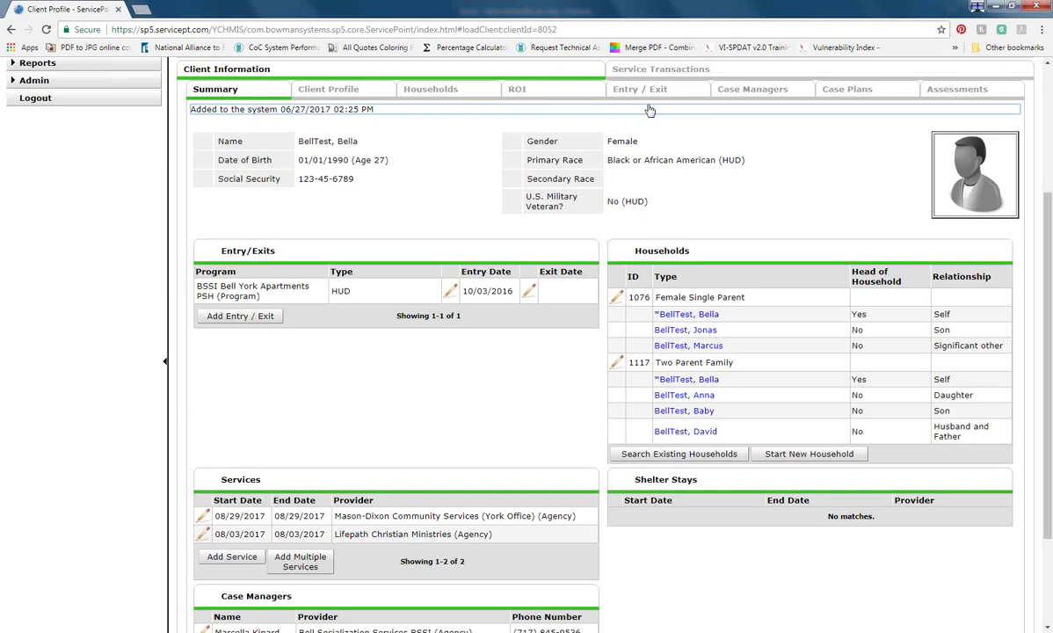
scroll(651, 109, "up", 4)
left_click(930, 112)
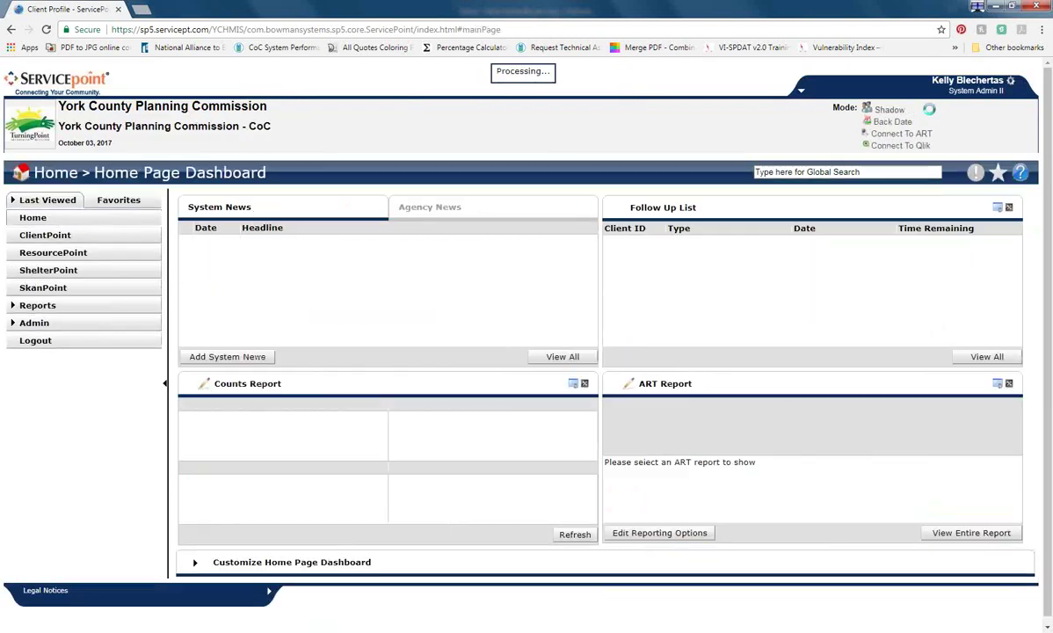
Search ClientPoint by the test client's last name, open the profile, and show its Entry / Exit records.
left_click(66, 237)
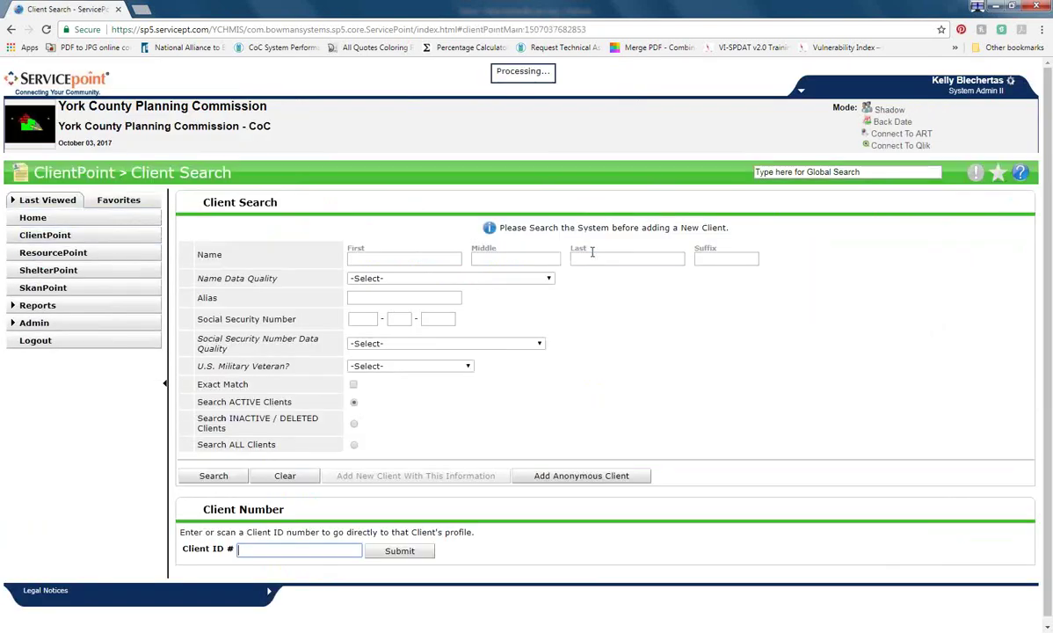
left_click(573, 259)
type("Belltest")
key("Return")
scroll(292, 410, "down", 3)
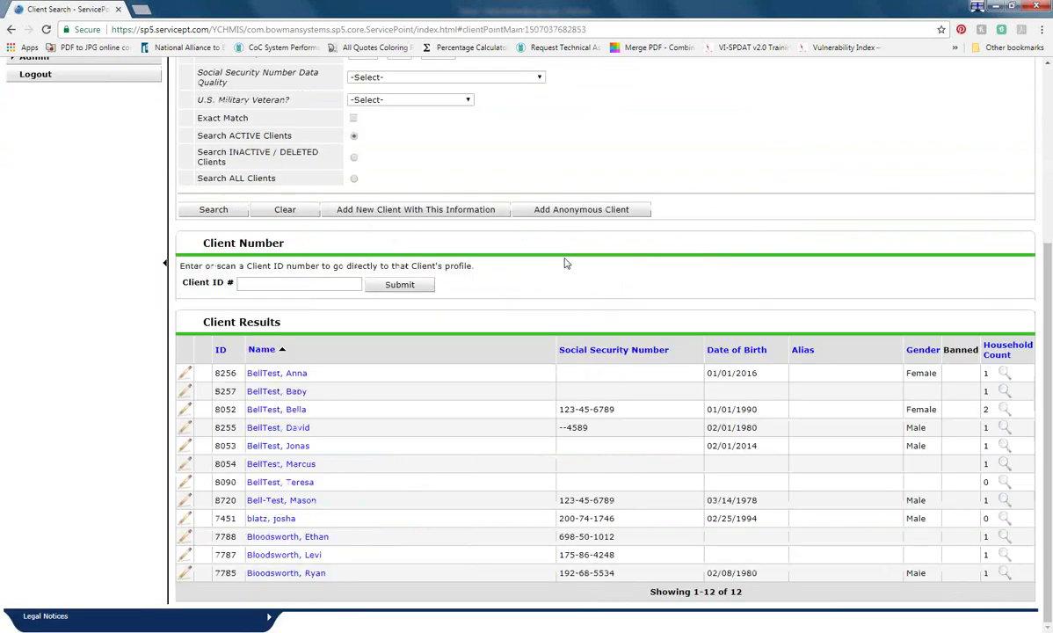
left_click(293, 409)
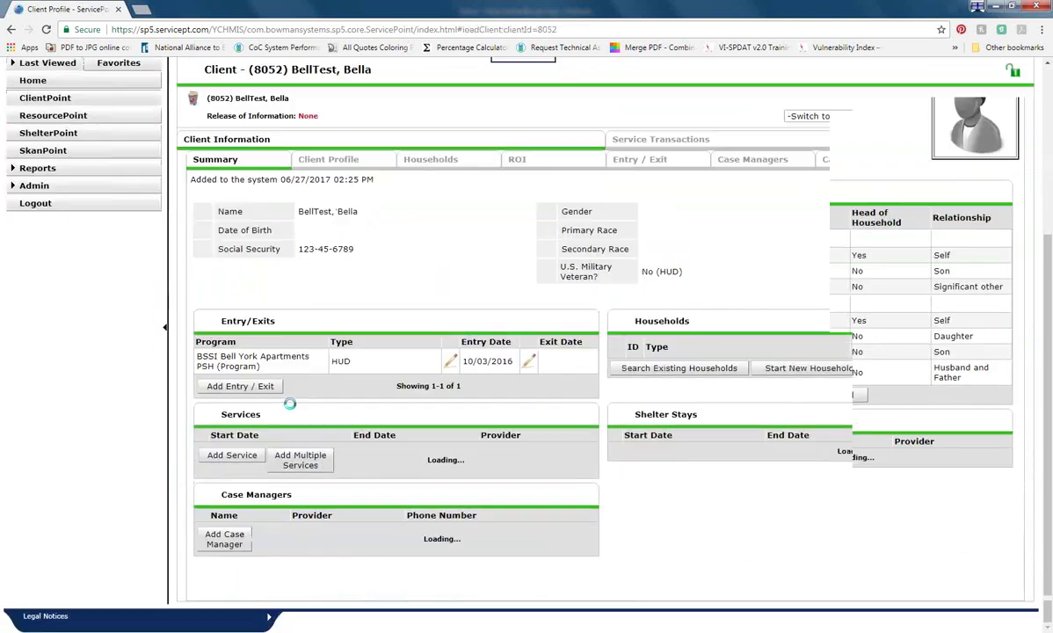
scroll(391, 352, "down", 2)
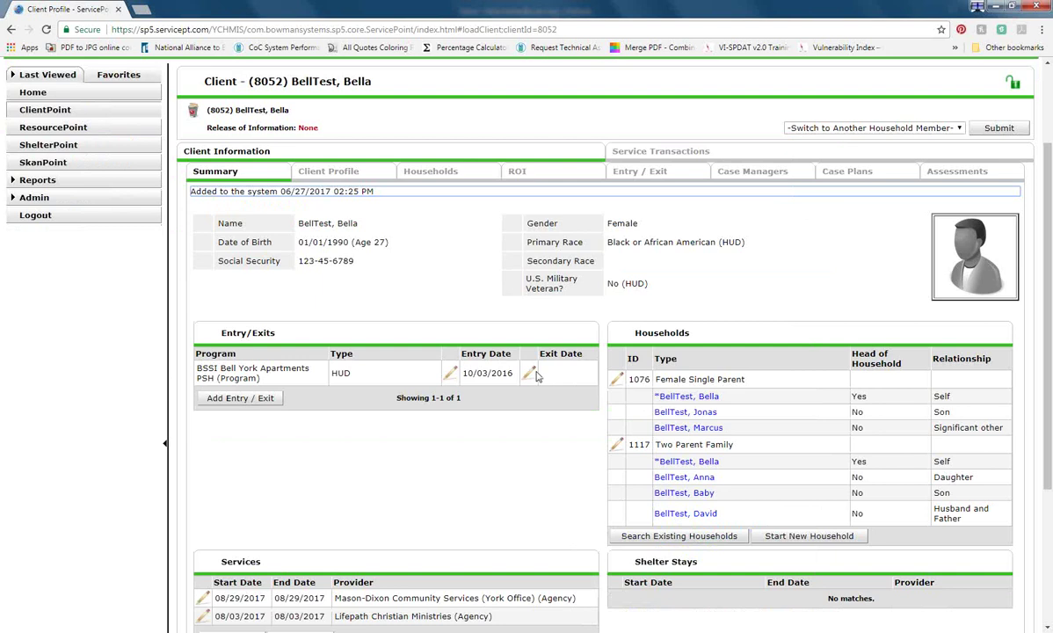
left_click(632, 175)
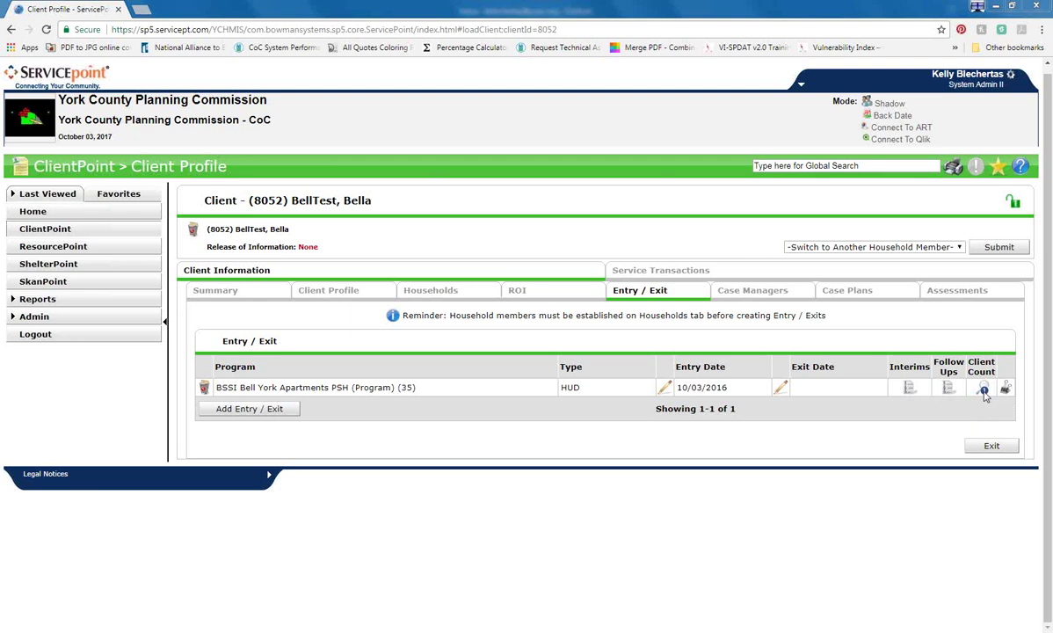
Open the Interim Reviews window for the BSSI Bell York Apartments PSH entry.
left_click(908, 390)
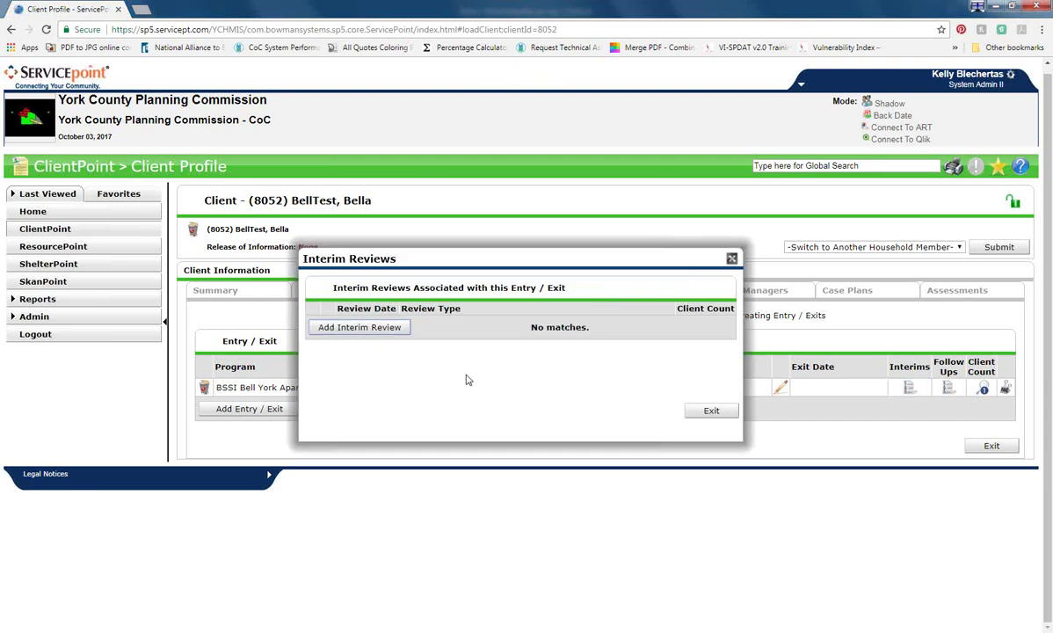
left_click(356, 331)
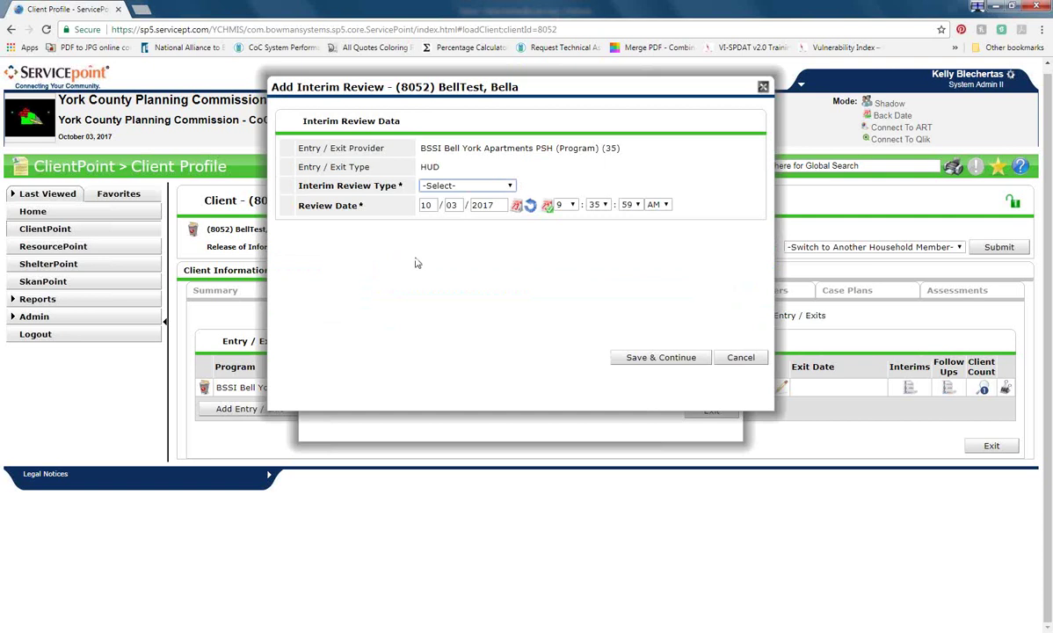
left_click(511, 186)
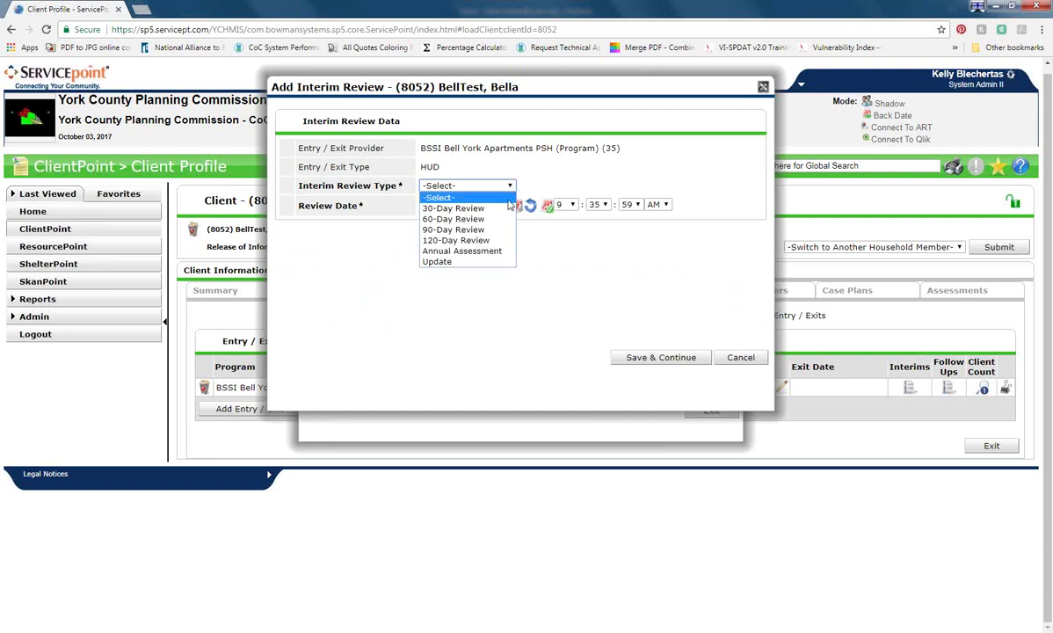
left_click(487, 255)
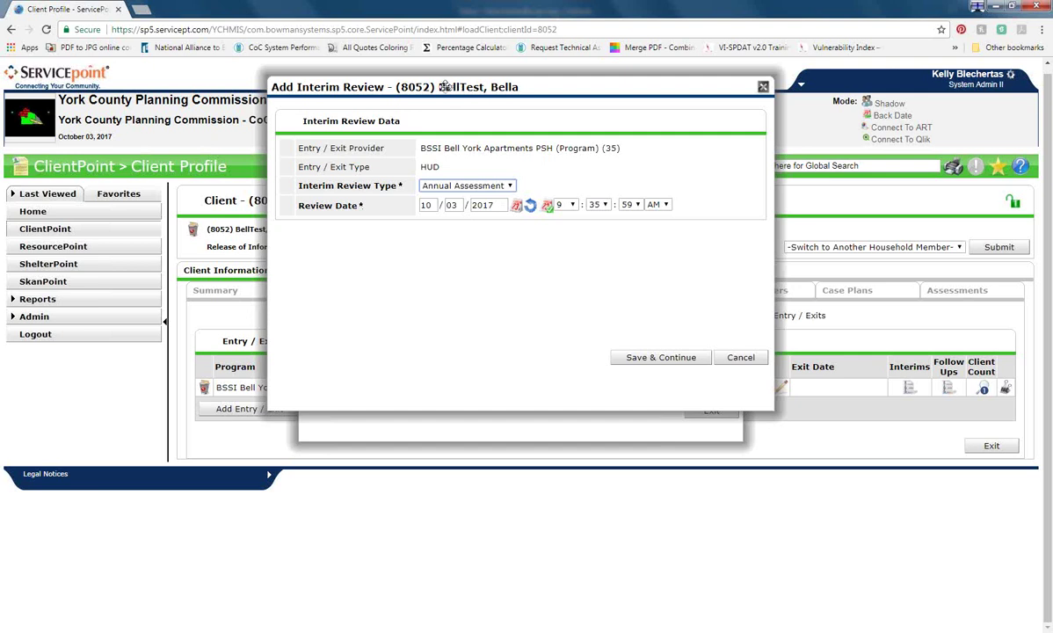
left_click_drag(456, 88, 473, 126)
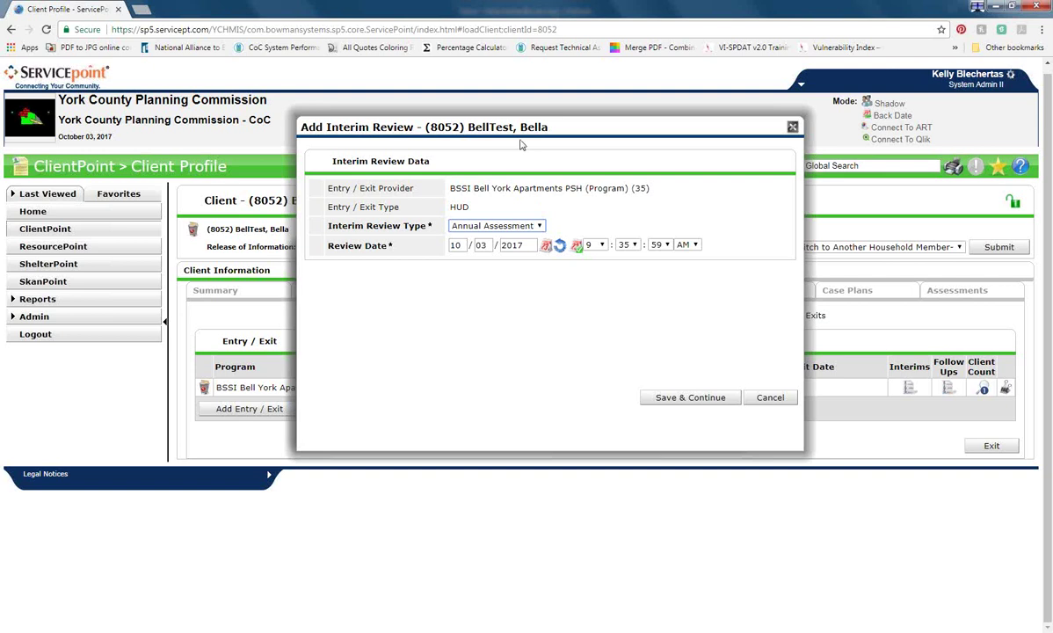
left_click_drag(517, 128, 340, 293)
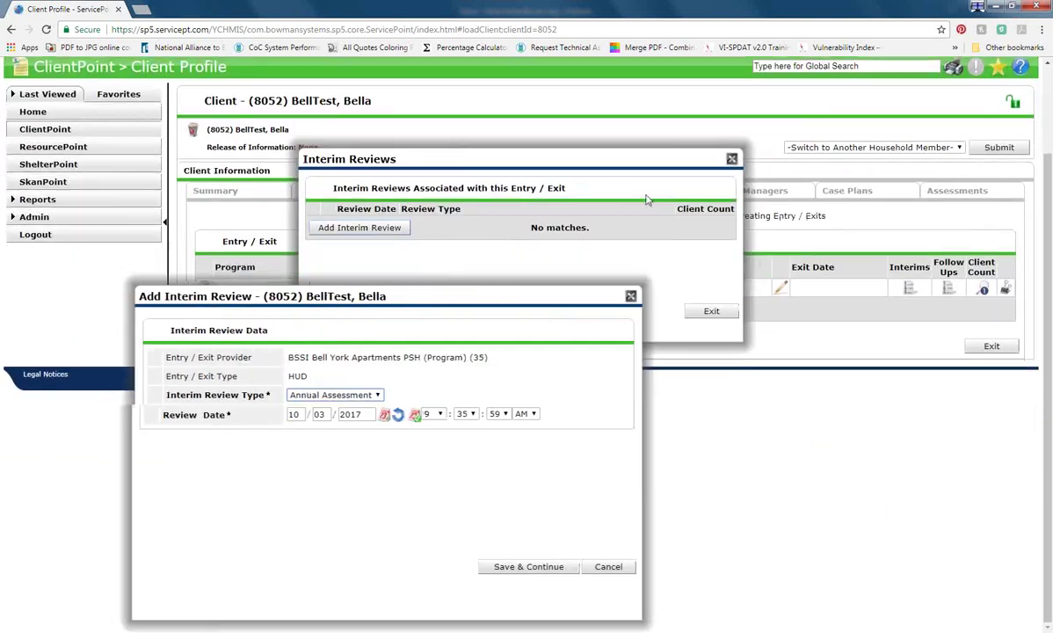
left_click(620, 297)
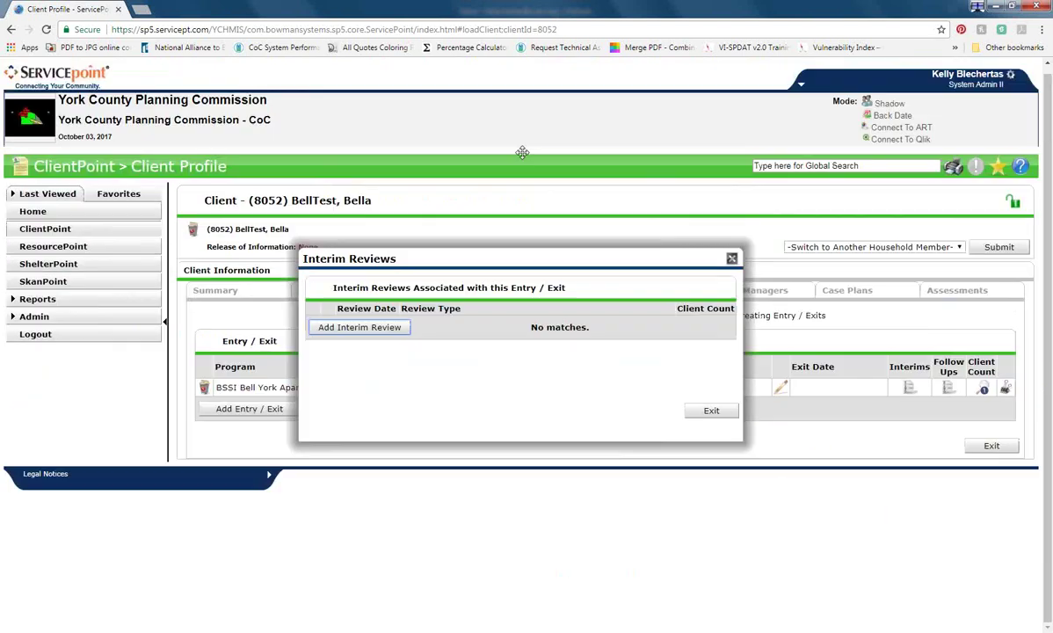
Add an Annual Assessment interim review, keeping the review date 10/03/2017.
left_click_drag(492, 251, 330, 113)
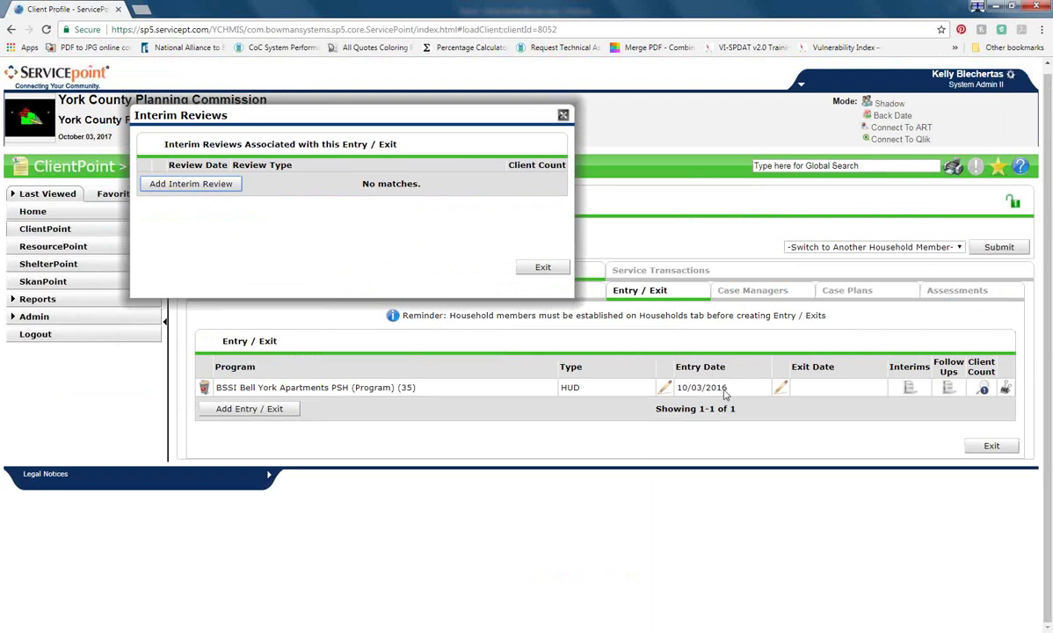
left_click(213, 185)
left_click(467, 185)
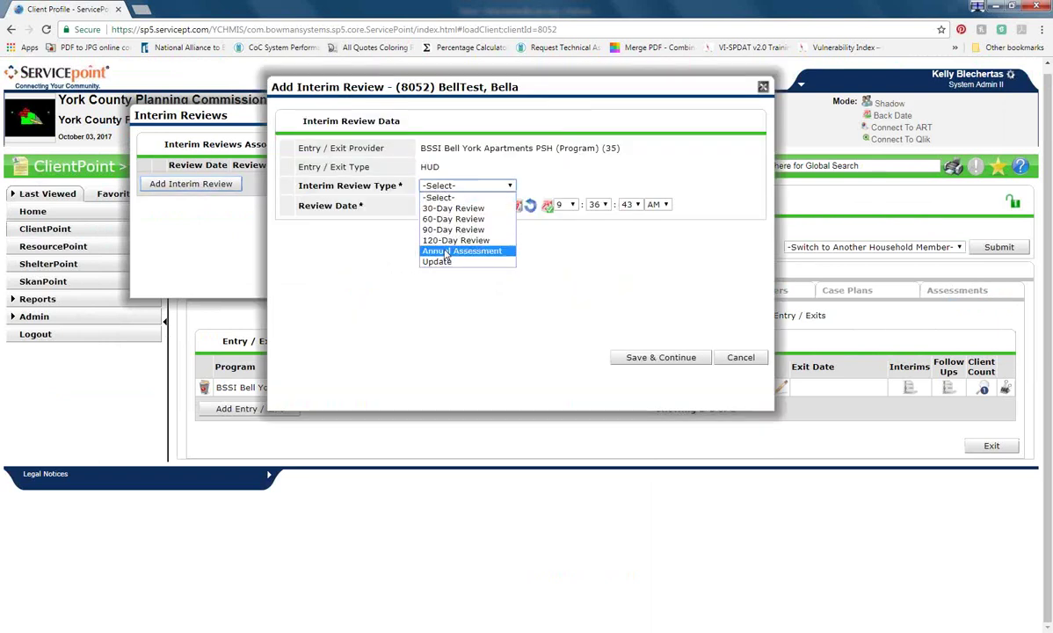
left_click(444, 239)
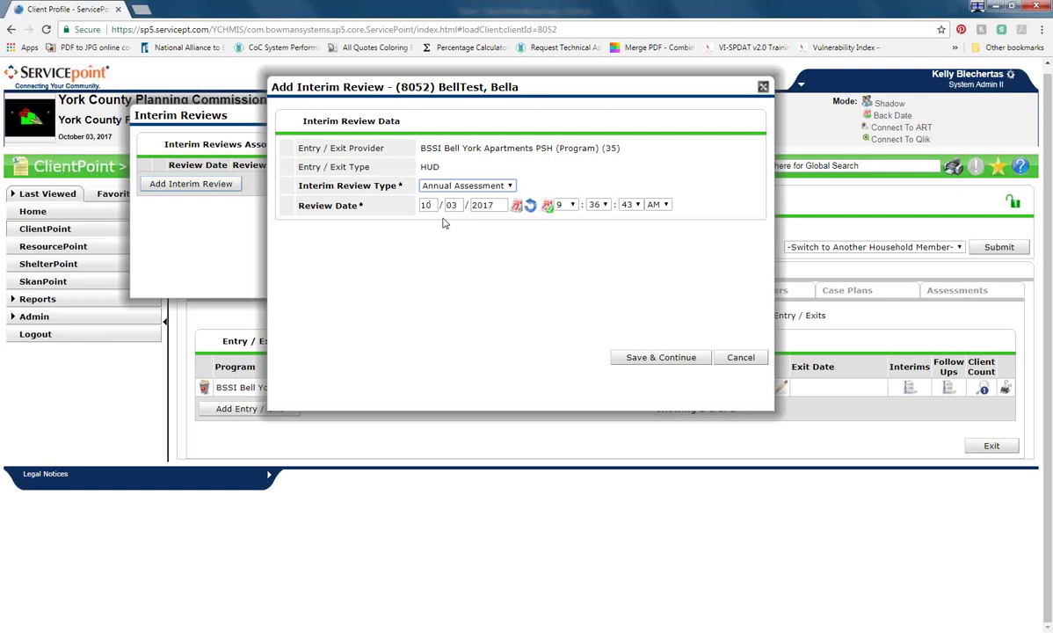
key("Tab")
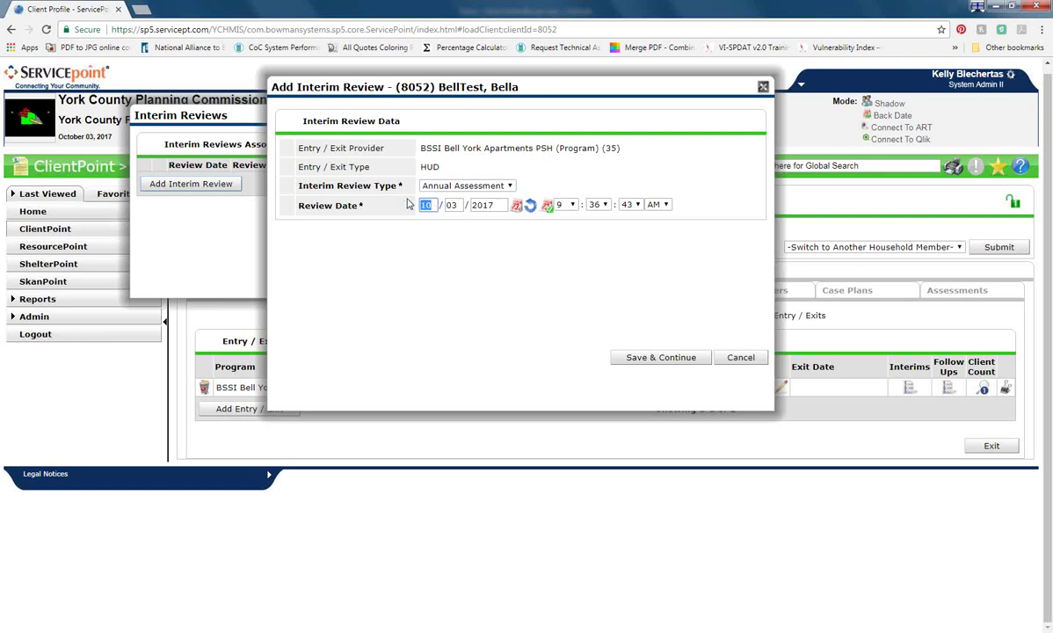
left_click(479, 244)
Continue into the assessment and set Total Monthly Income to 1500.
left_click(652, 358)
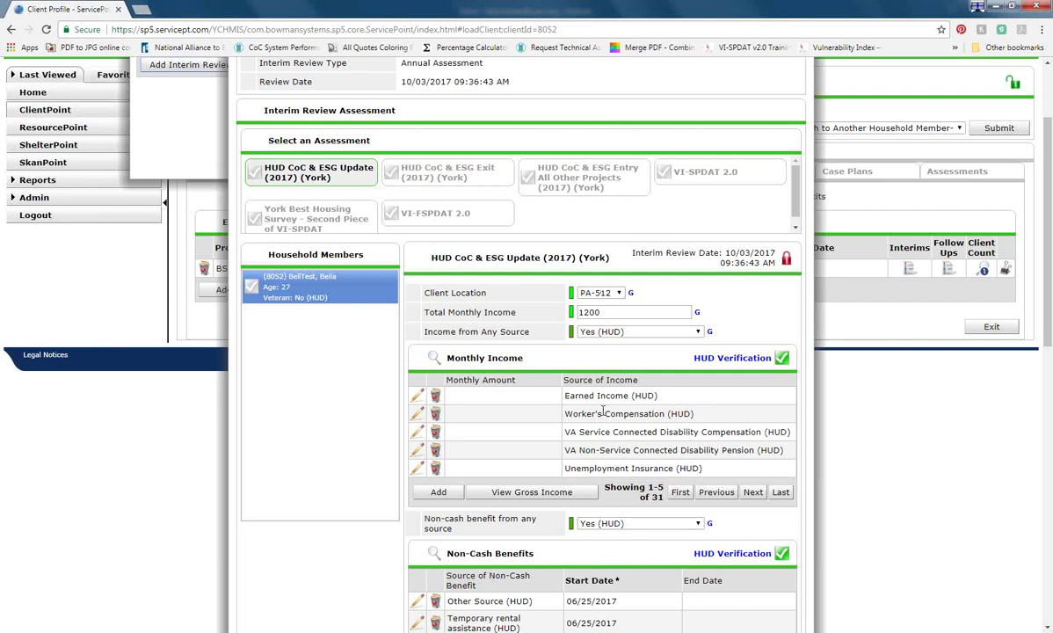
double_click(597, 315)
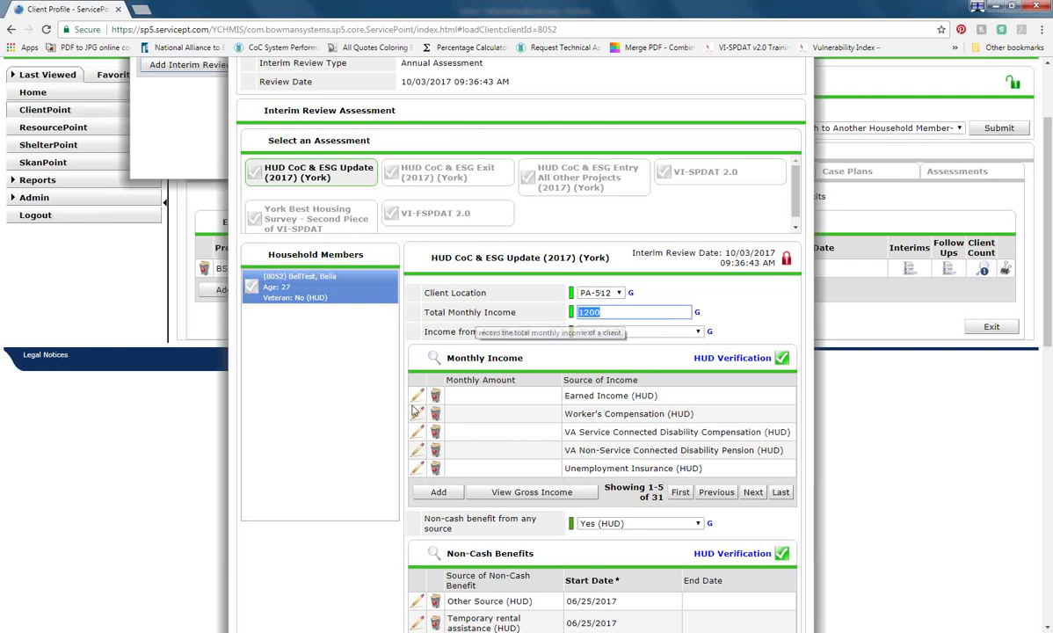
type("1500")
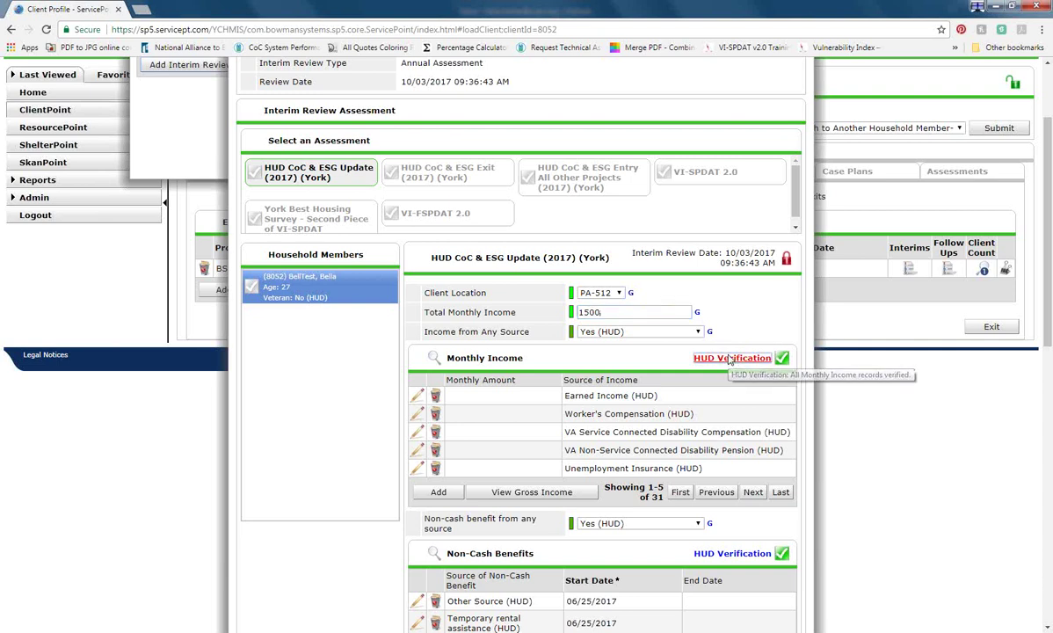
Change the Earned Income monthly amount from 1200 to 1500 in the income verification.
left_click(729, 358)
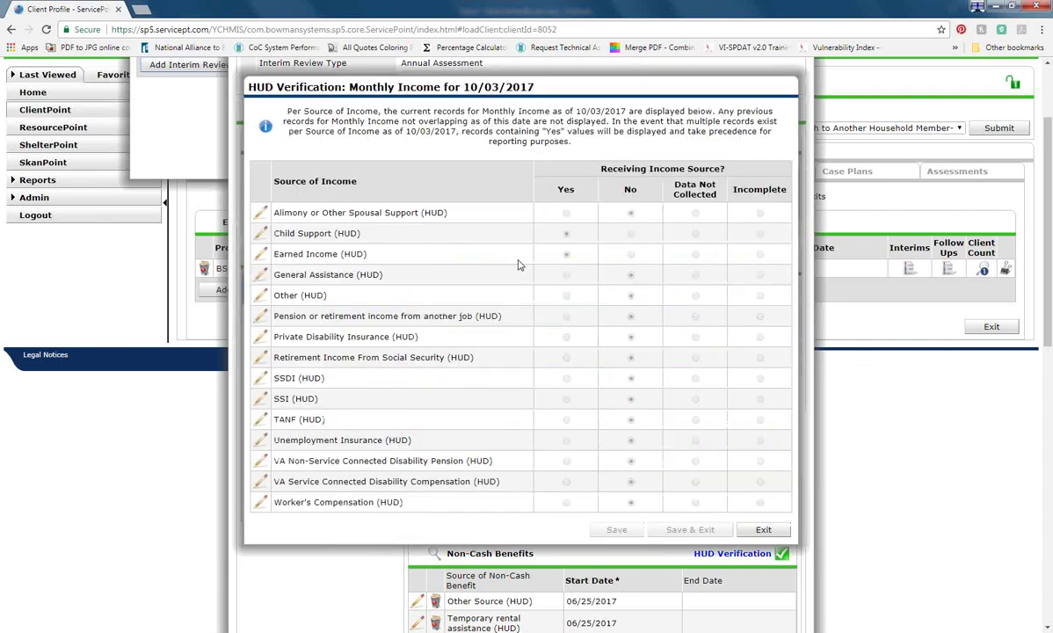
left_click(260, 254)
double_click(526, 148)
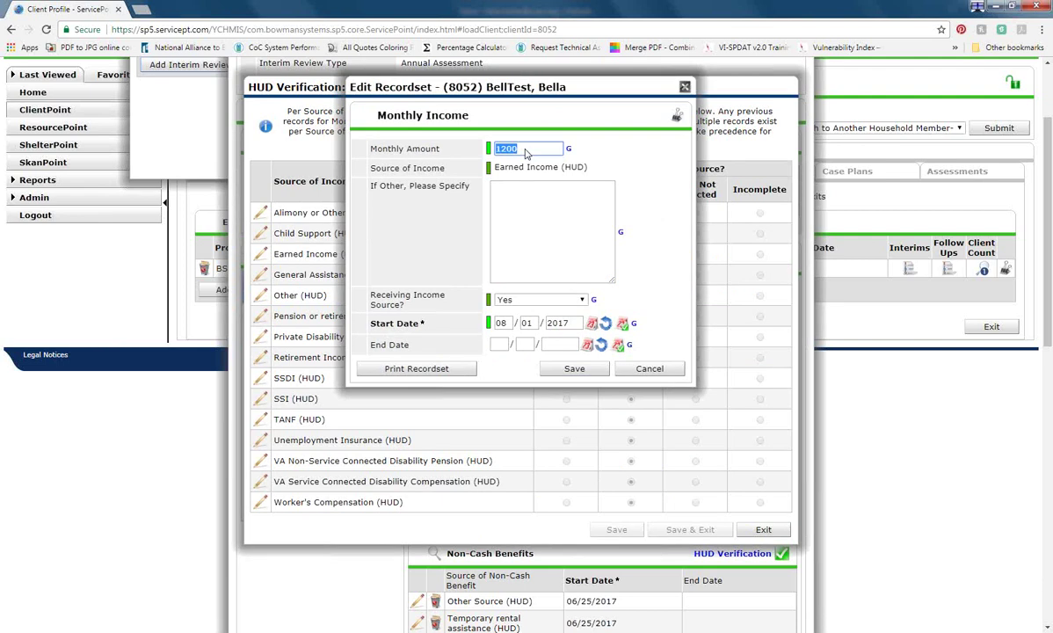
type("1500")
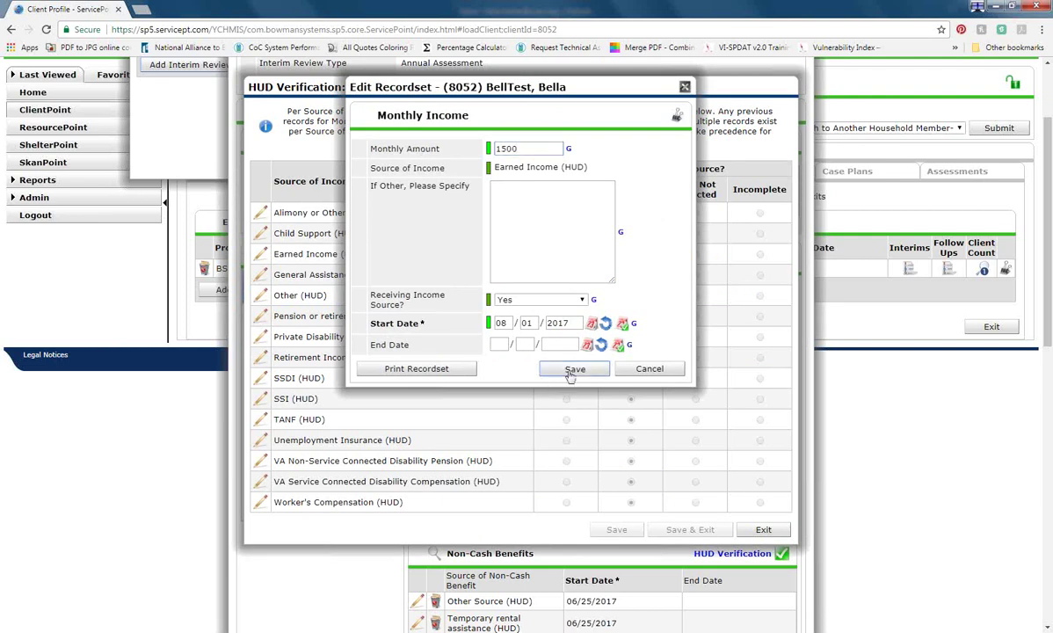
left_click(574, 368)
left_click(761, 531)
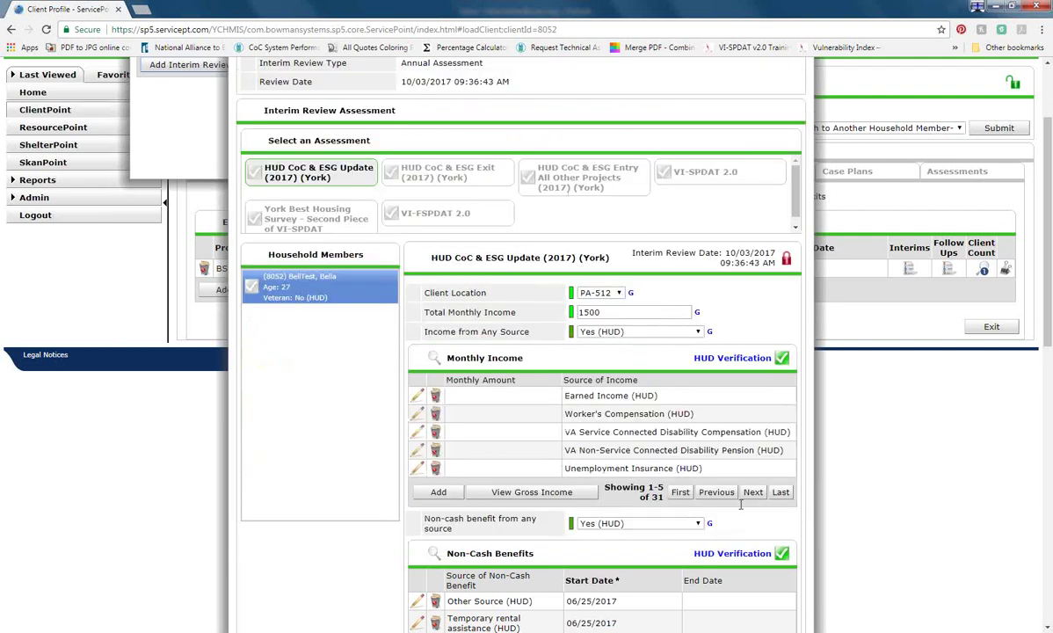
scroll(684, 414, "down", 3)
Mark TANF Child Care Services as received with start date 10/03/2017.
scroll(684, 414, "down", 3)
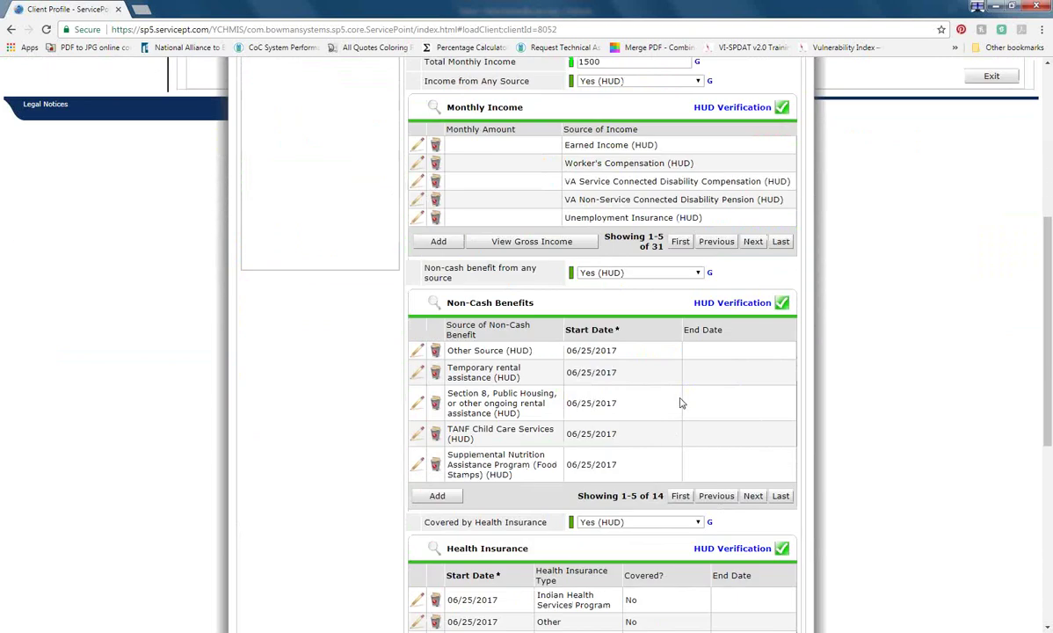
left_click(732, 303)
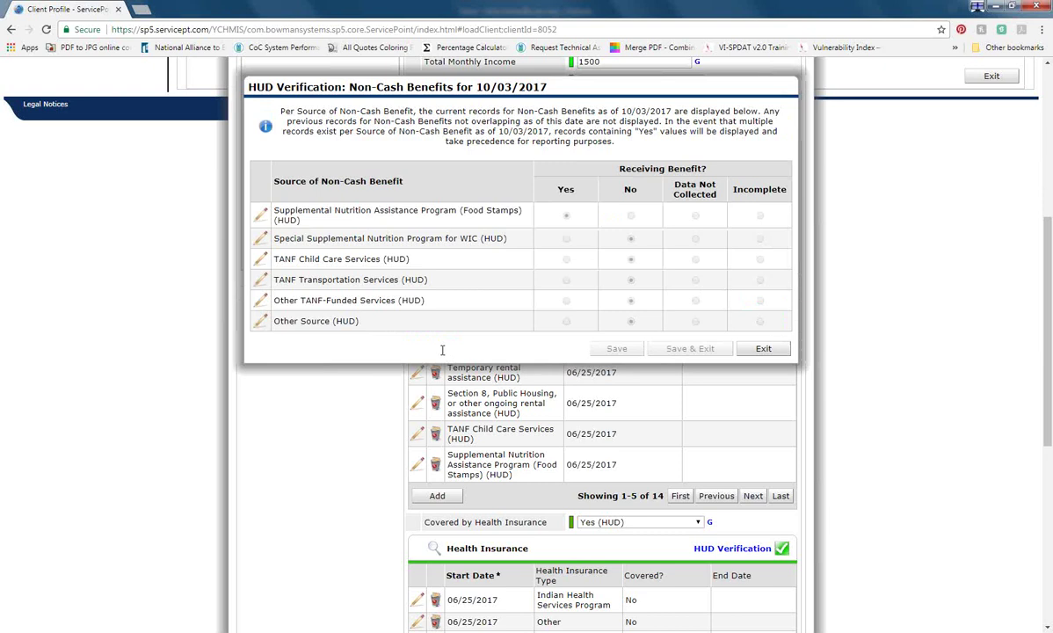
left_click(260, 259)
left_click(537, 309)
left_click(498, 329)
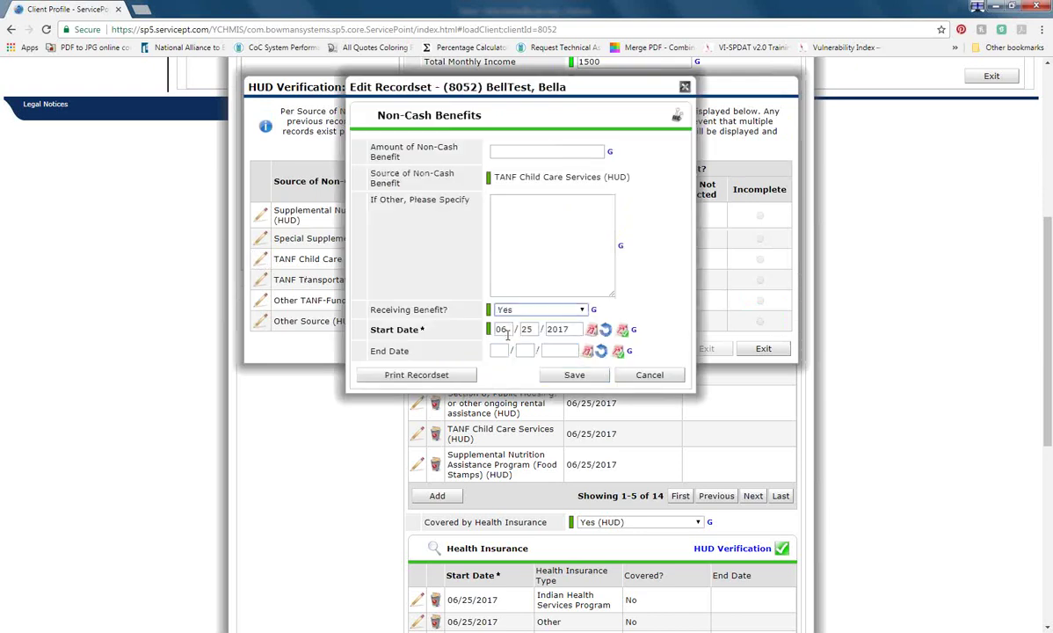
key("Tab")
type("10 / 03 / 20")
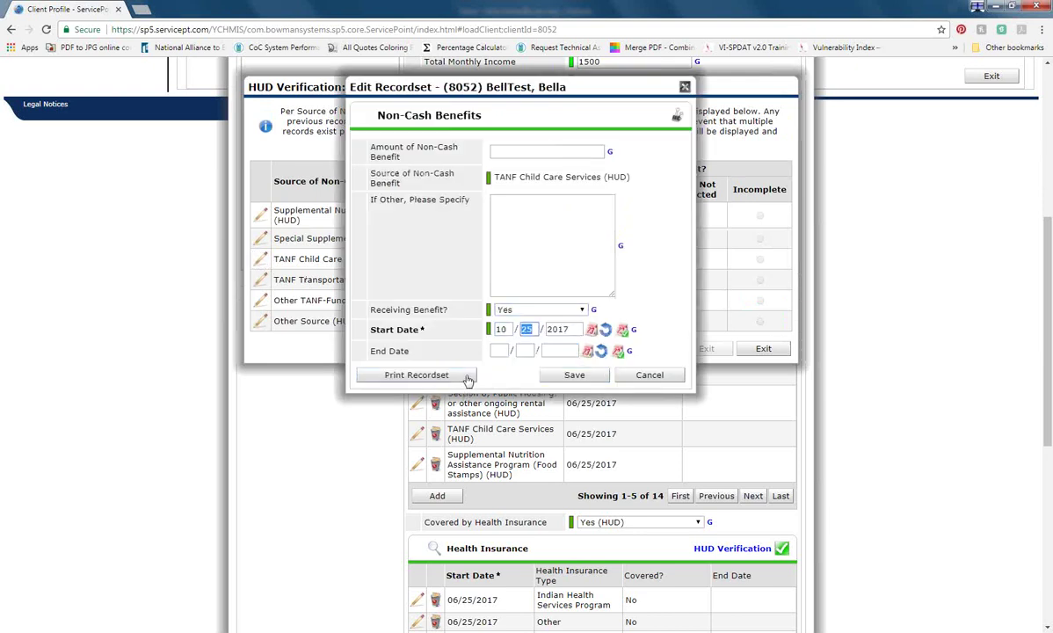
type("17")
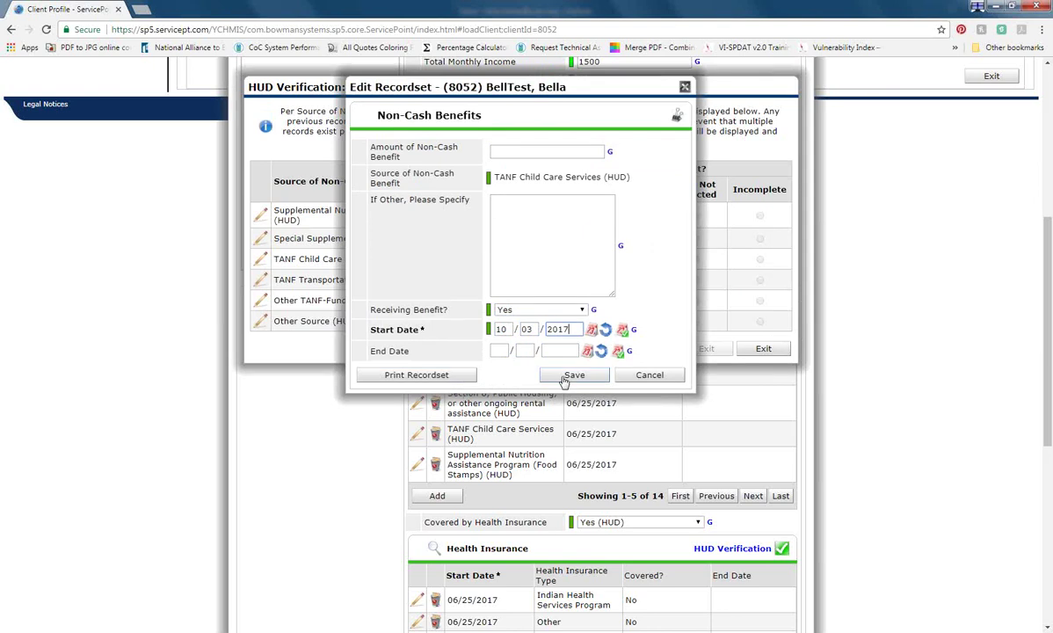
left_click(565, 376)
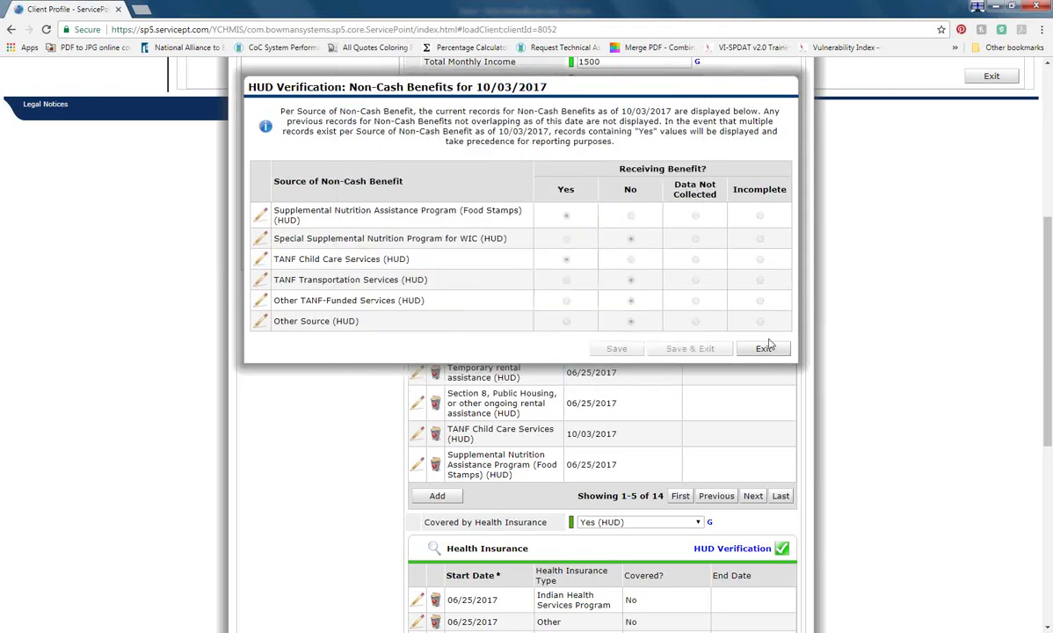
left_click(763, 349)
scroll(662, 418, "down", 3)
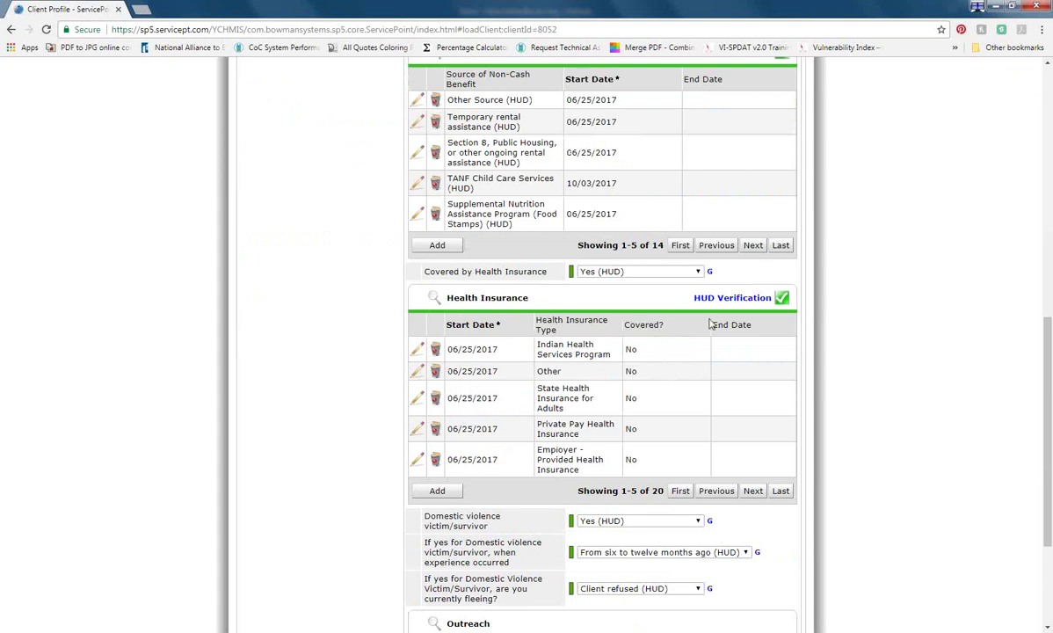
Look over the Health Insurance records unchanged, then Save & Exit the assessment.
left_click(730, 298)
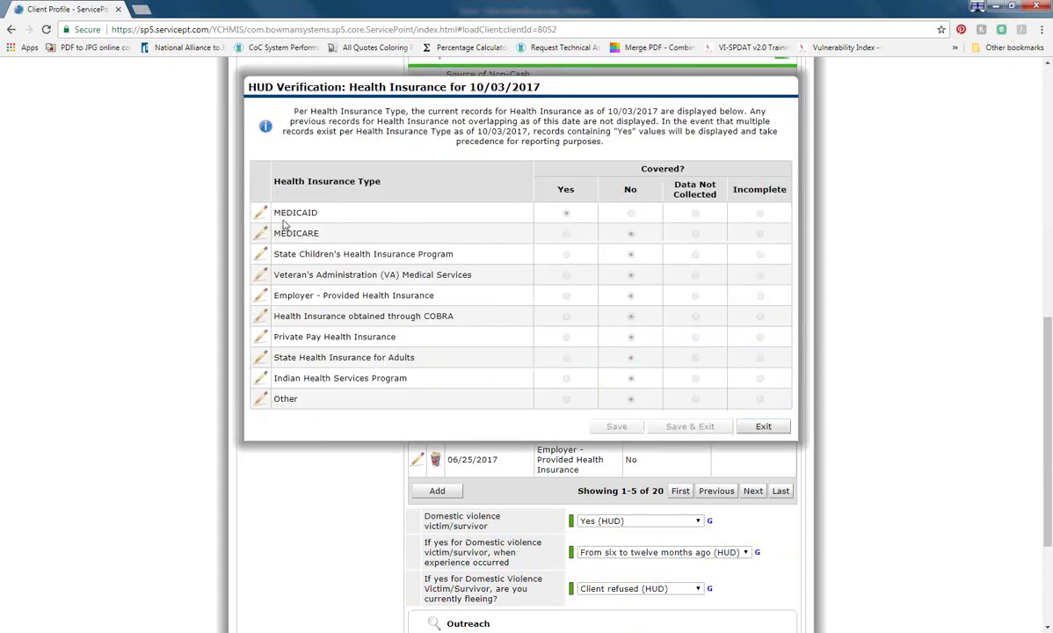
left_click(763, 427)
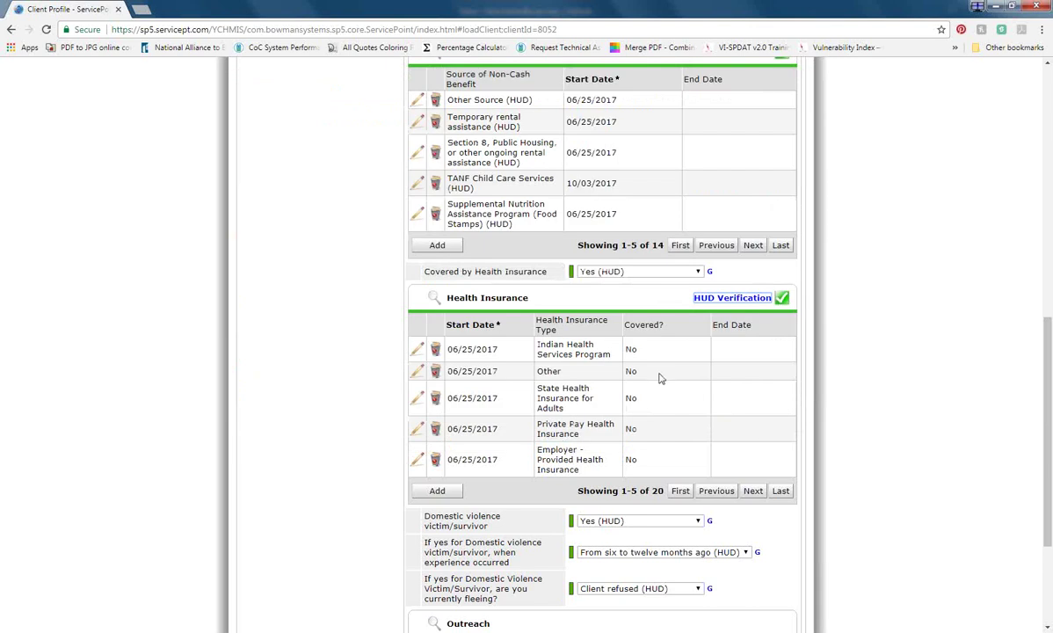
scroll(661, 378, "down", 1)
scroll(661, 378, "down", 1)
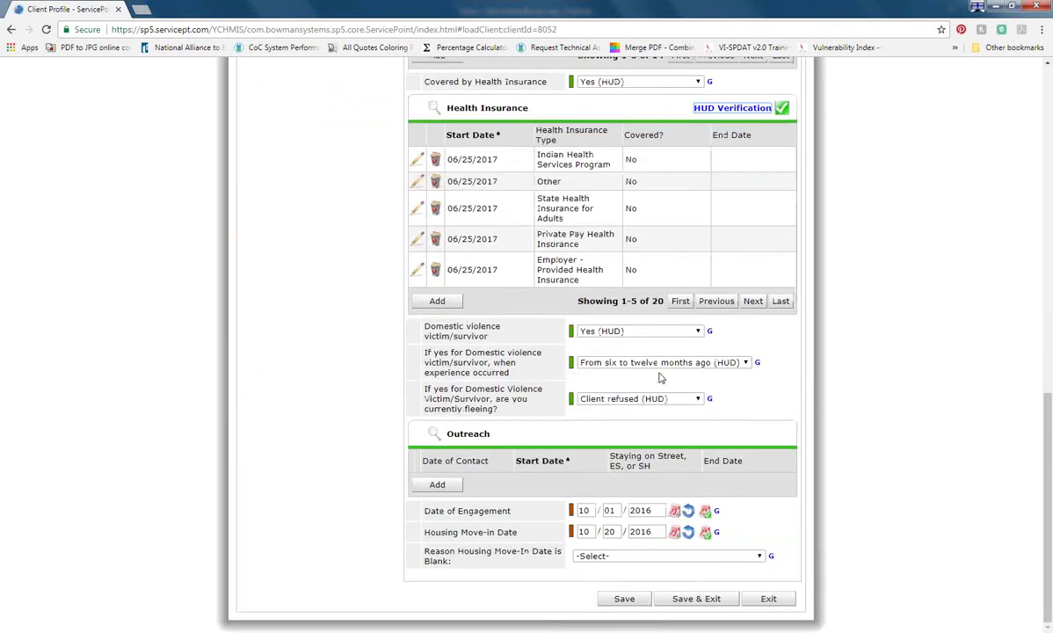
scroll(661, 378, "up", 8)
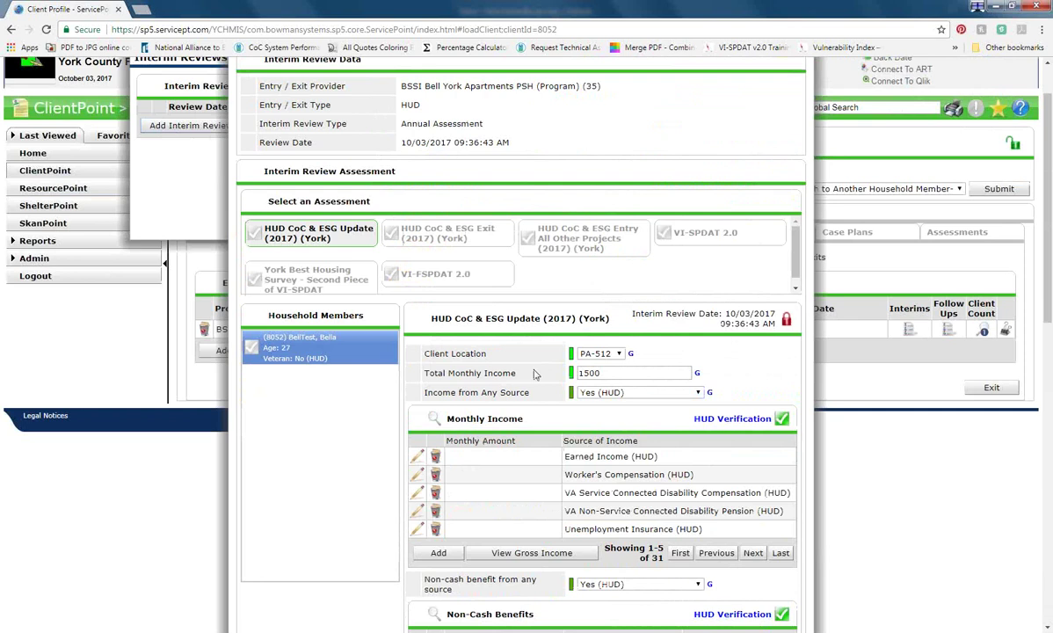
scroll(533, 375, "down", 7)
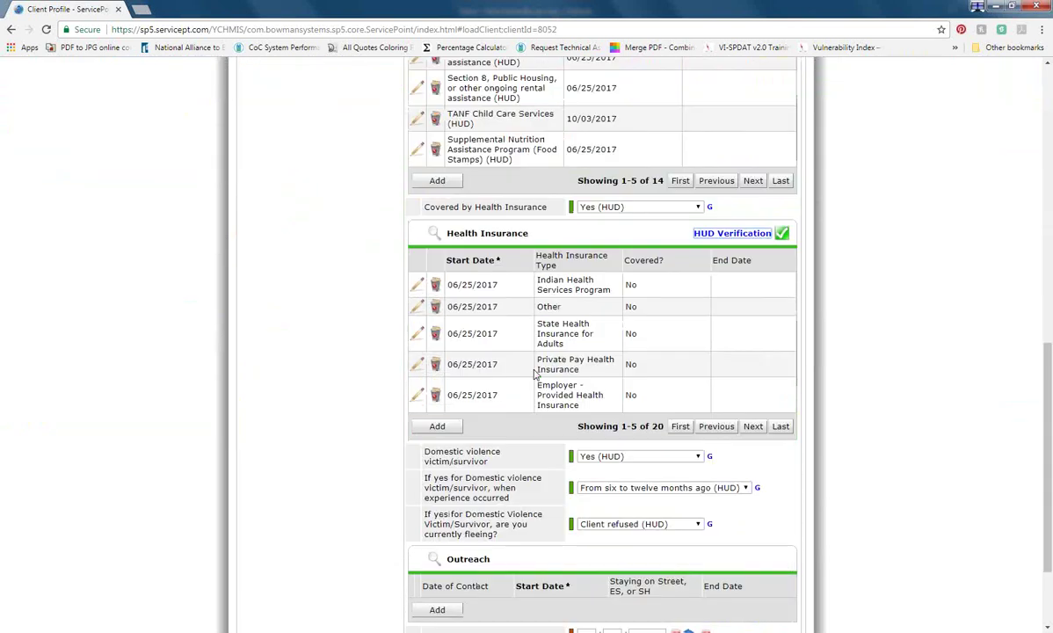
scroll(534, 375, "down", 2)
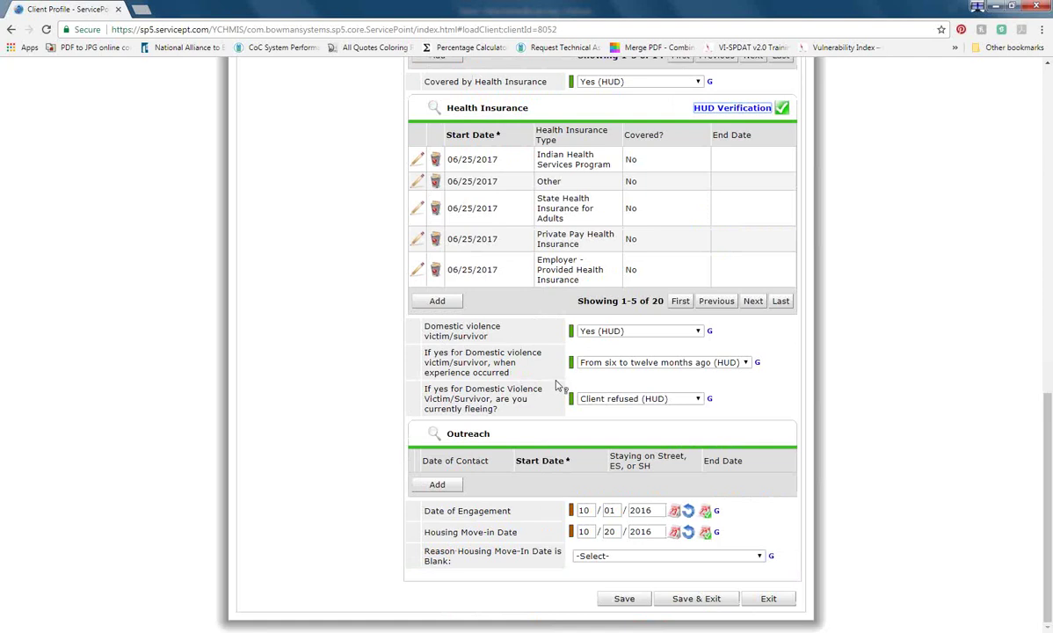
scroll(556, 373, "up", 1)
scroll(555, 374, "up", 5)
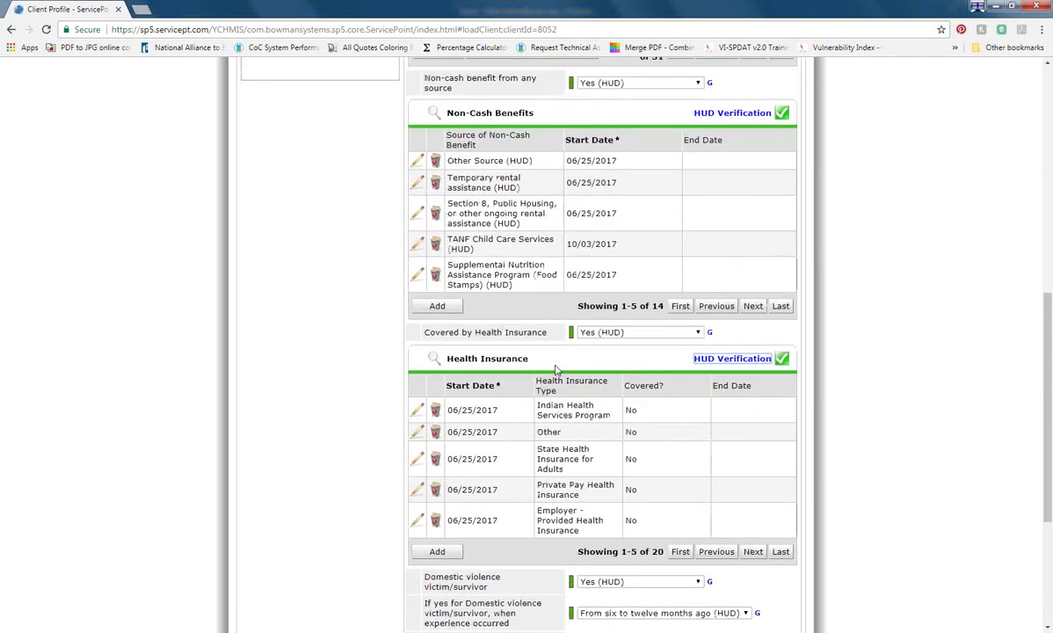
scroll(556, 370, "down", 5)
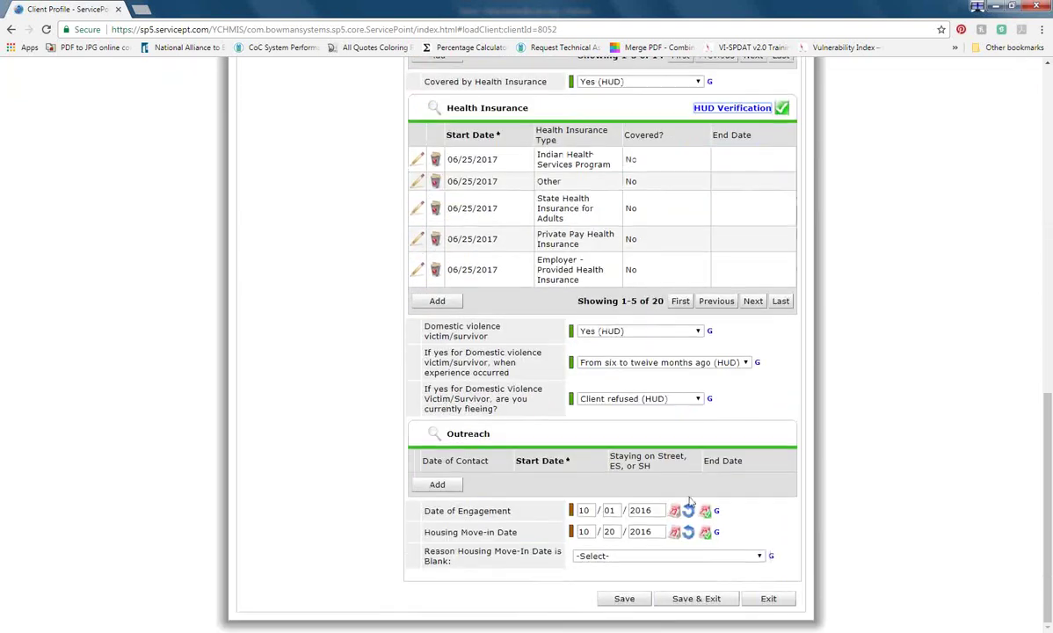
left_click(691, 600)
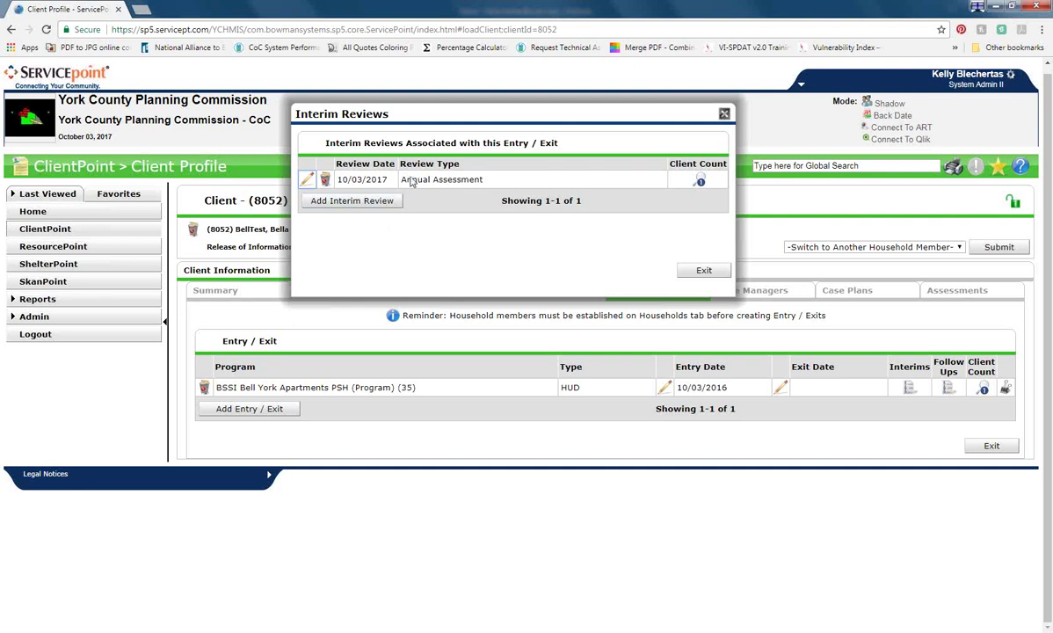
Reopen the 10/03/2017 Annual Assessment, save it again, and close the Interim Reviews list.
left_click(308, 181)
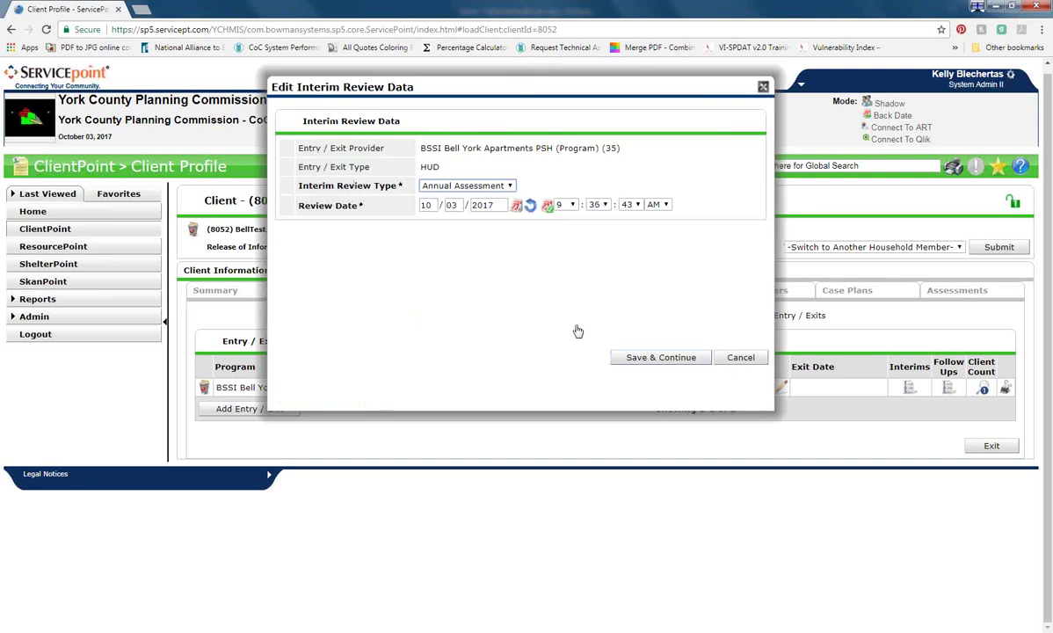
left_click(655, 357)
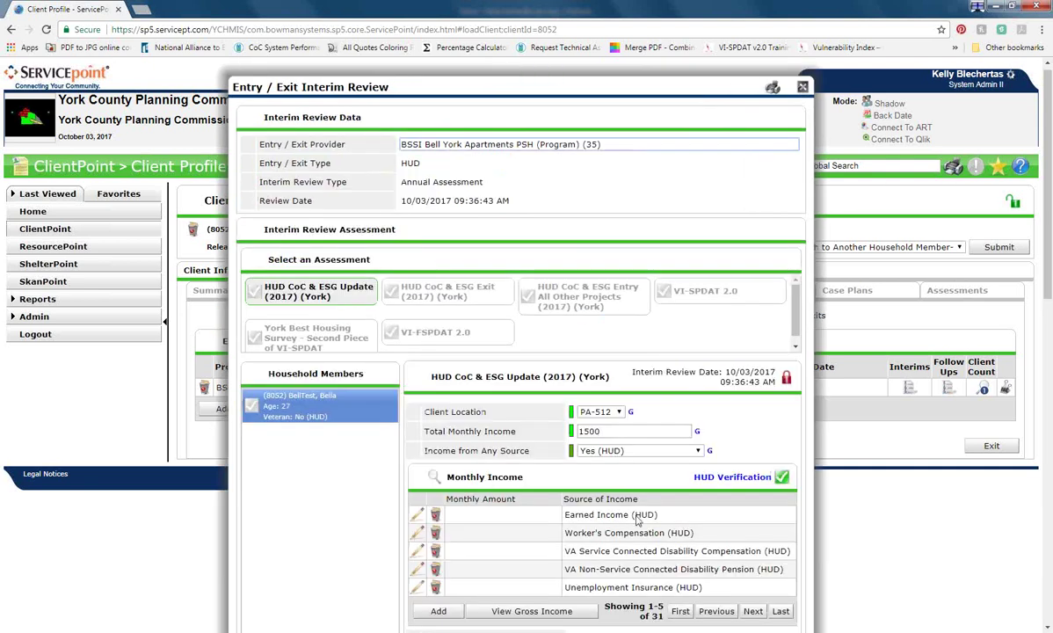
scroll(638, 521, "down", 10)
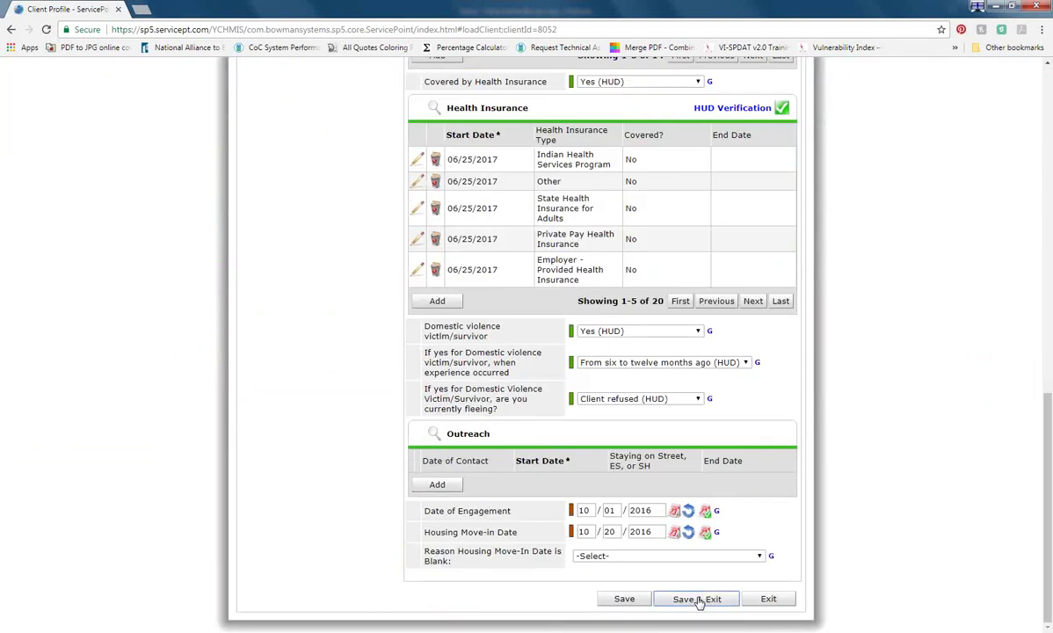
left_click(698, 599)
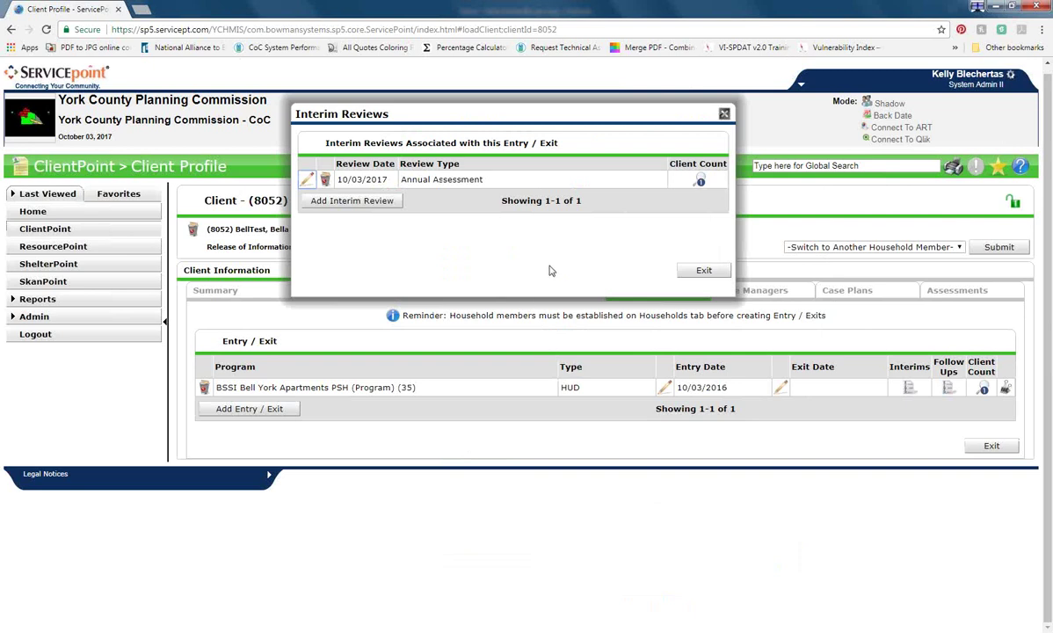
left_click(717, 267)
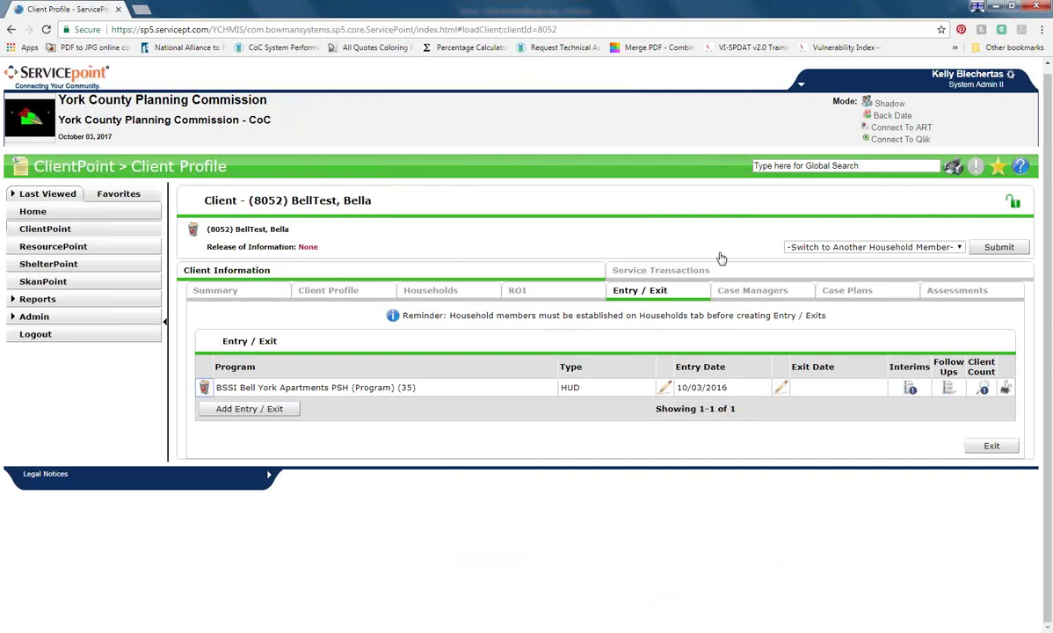